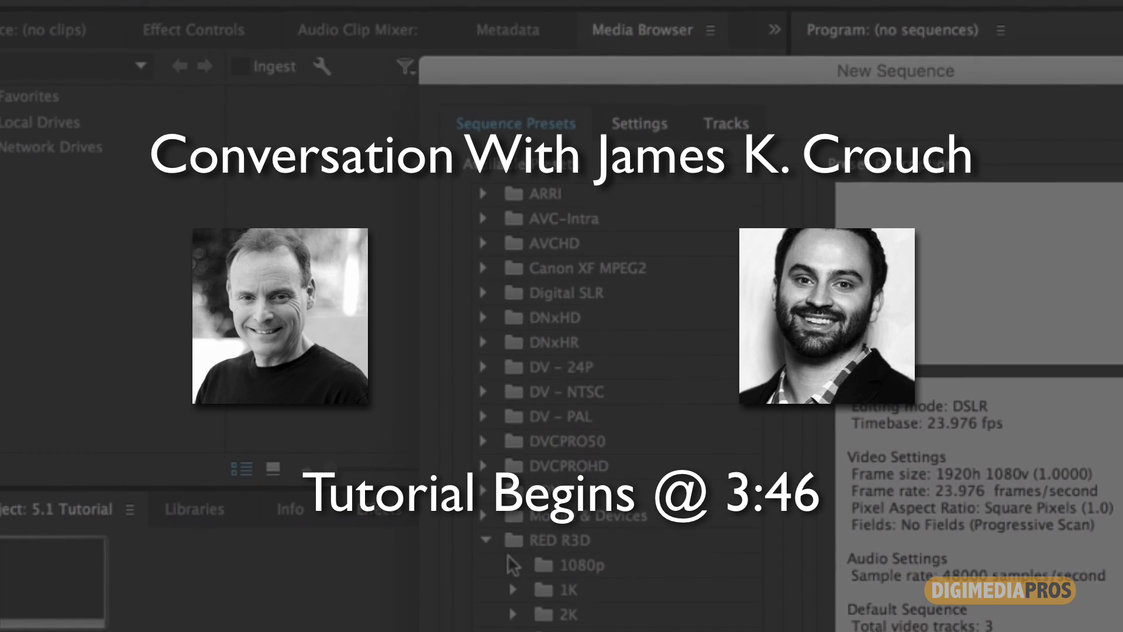
Choose the 1080p 16x9 23.976 preset and add two audio tracks, for six in total
left_click(514, 565)
left_click(585, 590)
left_click(727, 125)
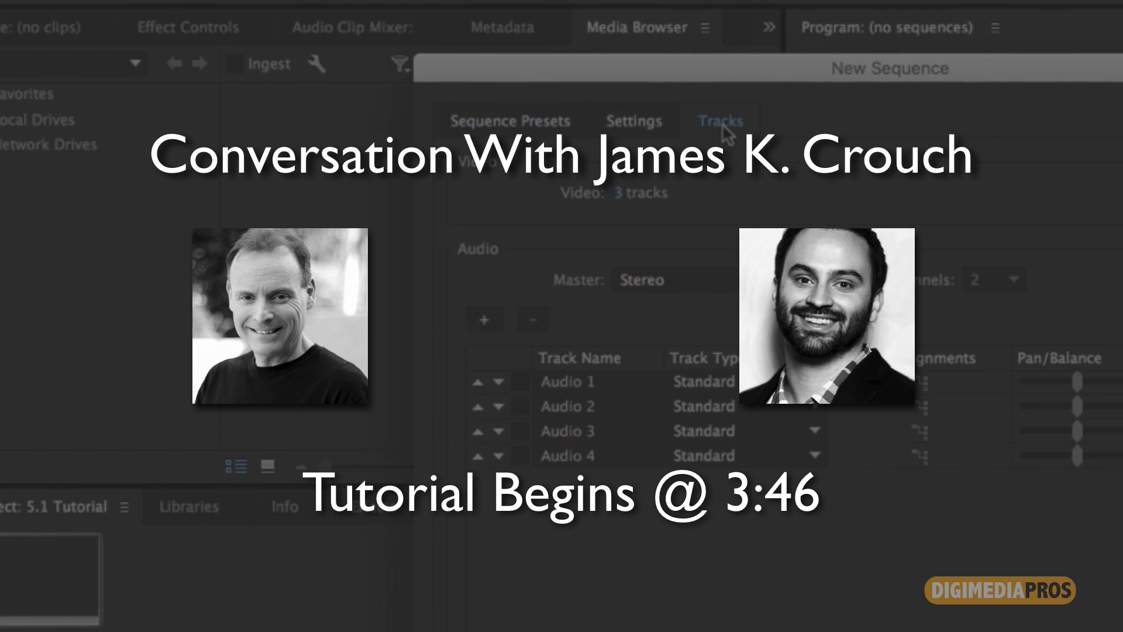
left_click(488, 322)
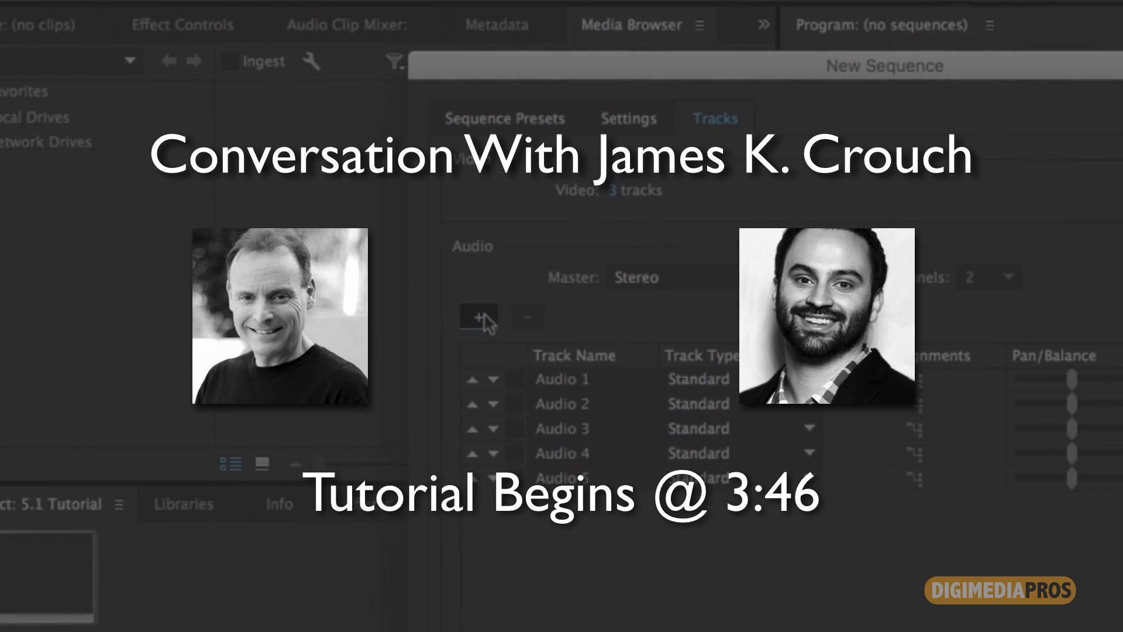
left_click(485, 317)
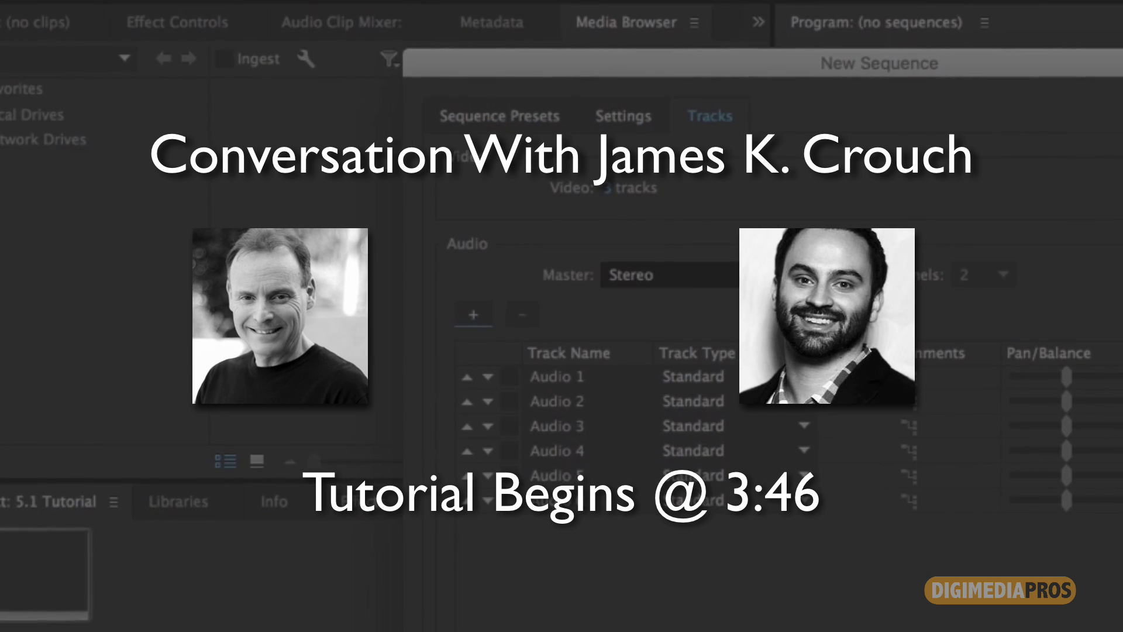
Set the master track to Multichannel with 6 channels
left_click(725, 275)
left_click(731, 346)
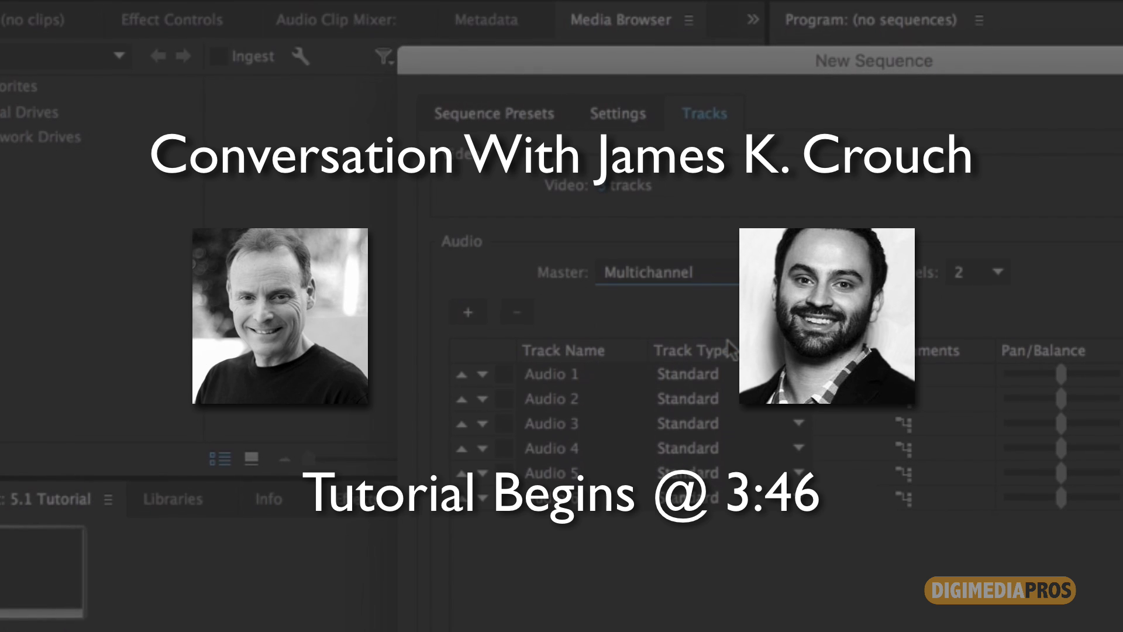
left_click(997, 272)
left_click(986, 358)
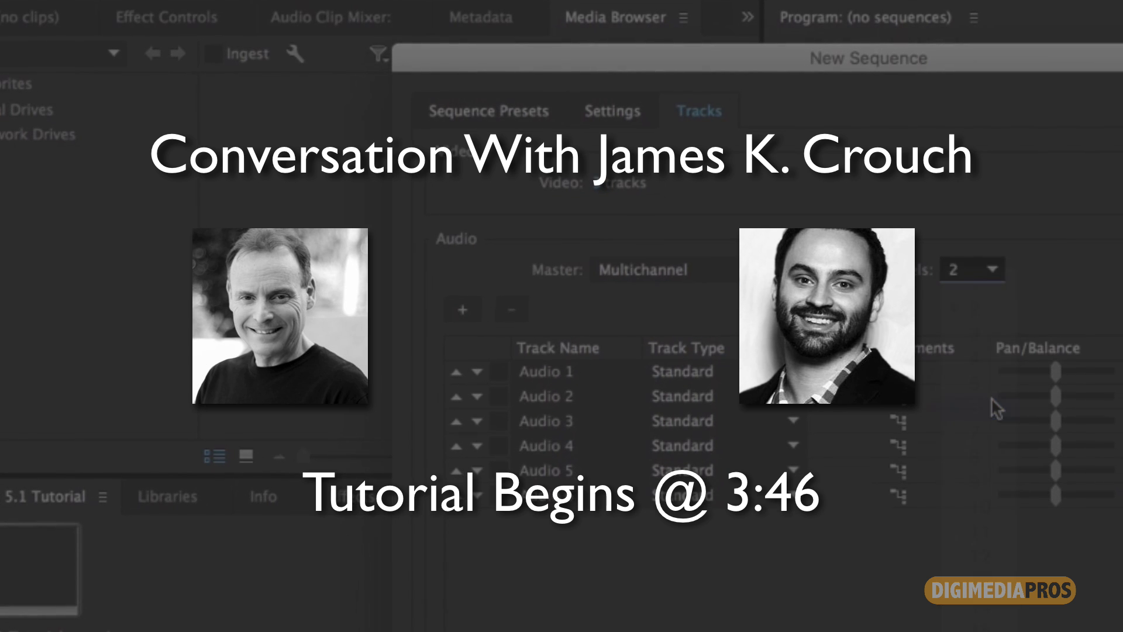
Make Audio 1 through Audio 6 Mono tracks
left_click(684, 372)
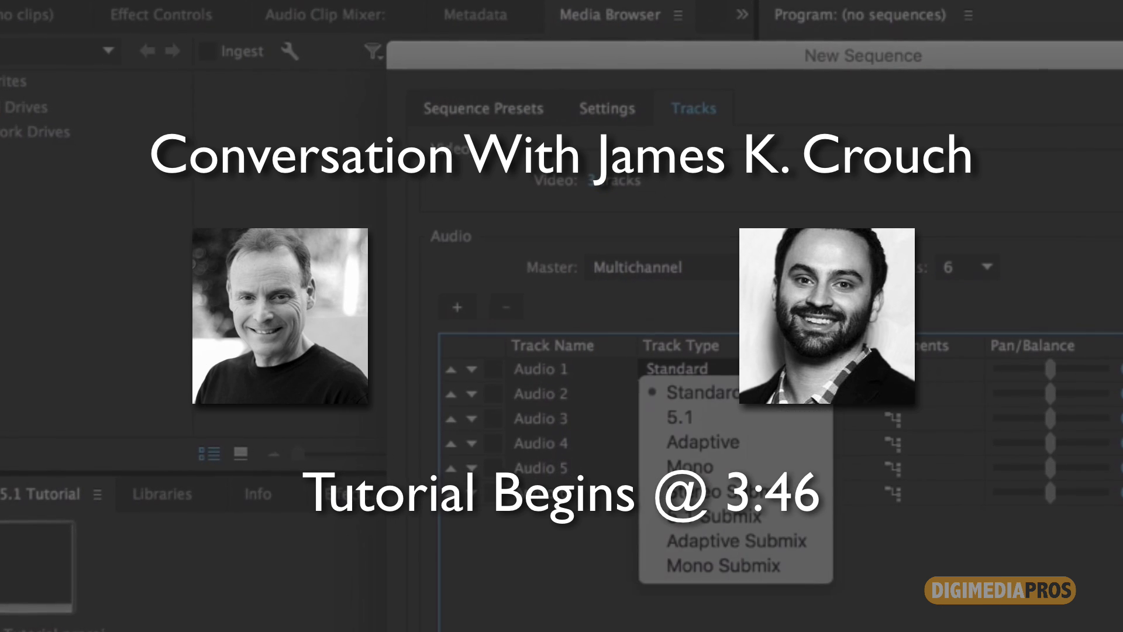
left_click(690, 466)
left_click(764, 393)
left_click(690, 491)
left_click(760, 418)
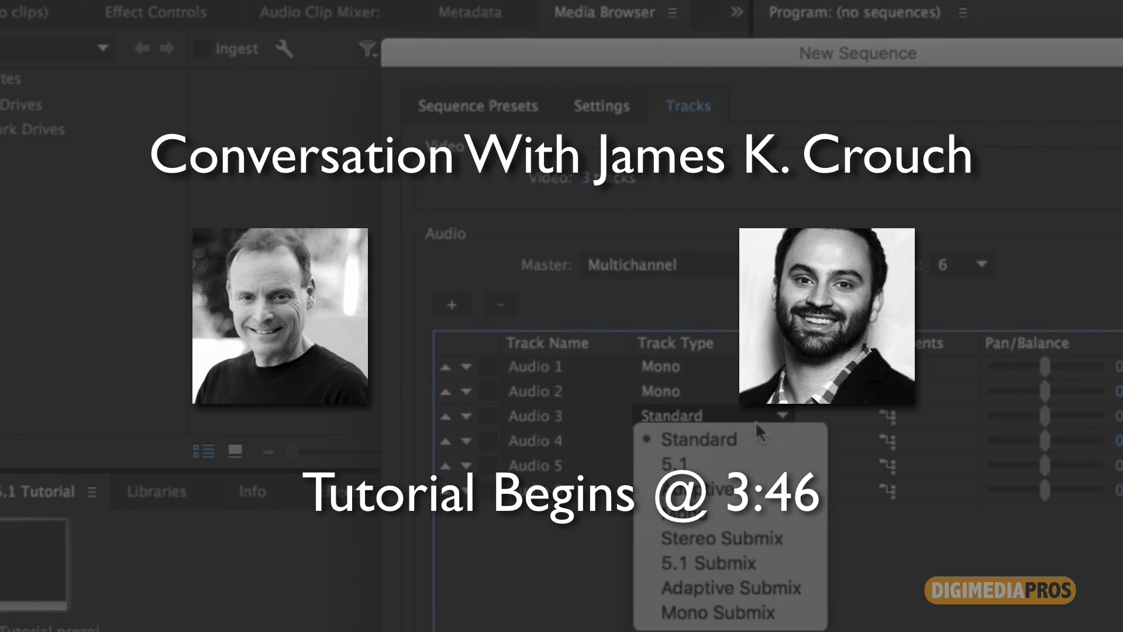
left_click(752, 512)
left_click(760, 440)
left_click(750, 537)
left_click(760, 465)
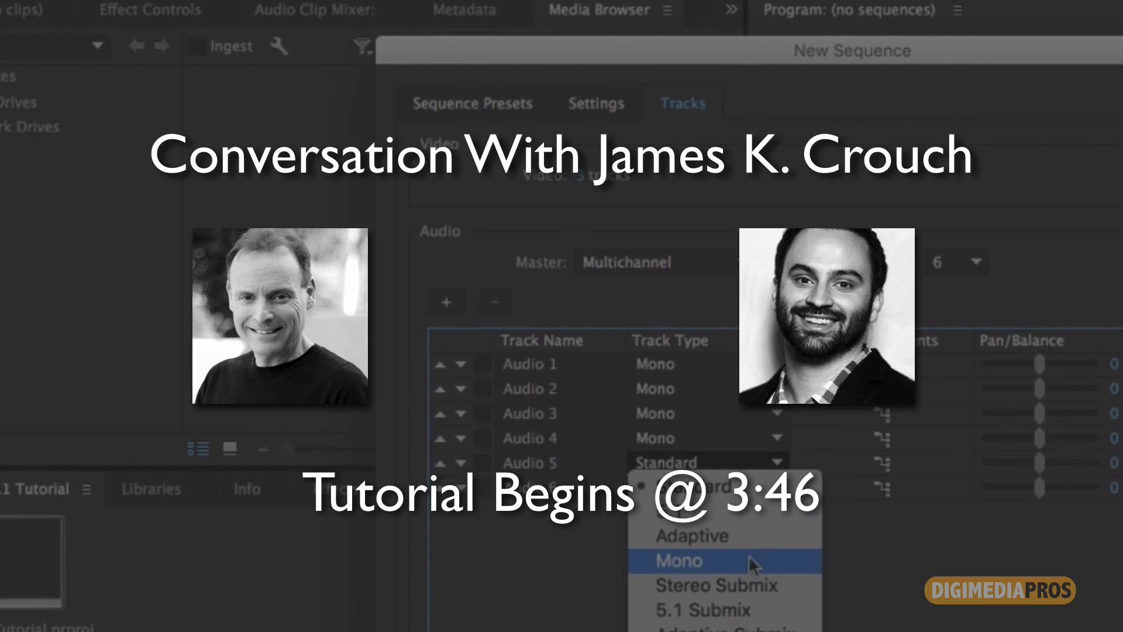
left_click(749, 560)
left_click(761, 487)
left_click(749, 582)
left_click(655, 262)
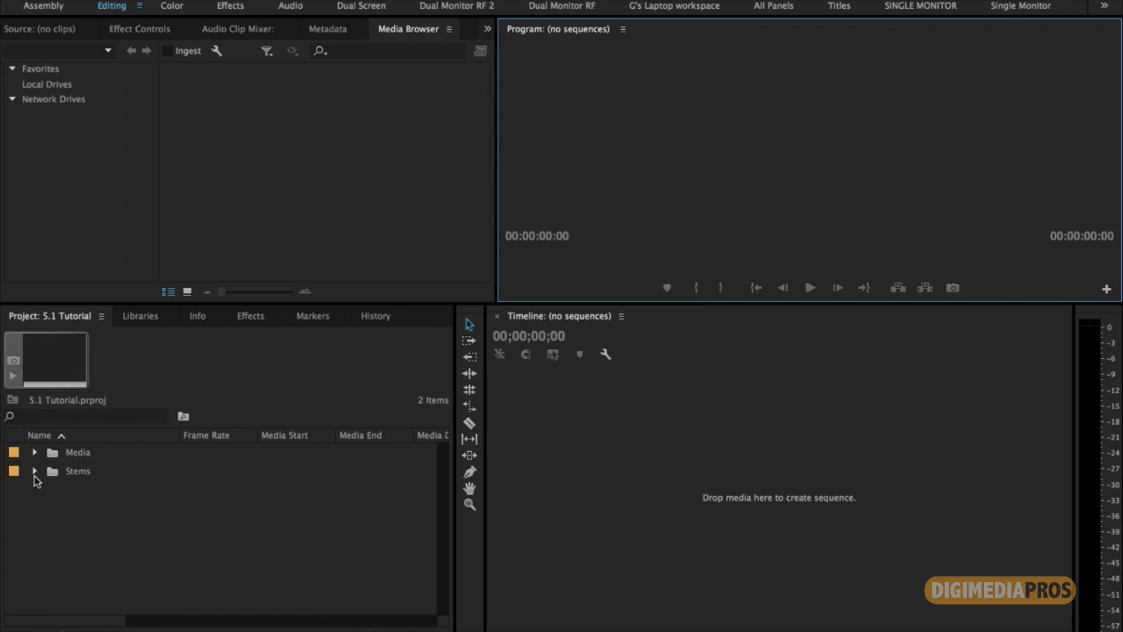
Expand the Stems bin for the six channel stems and the Media bin for the Roadwings_RoadtoAC clip
left_click(34, 471)
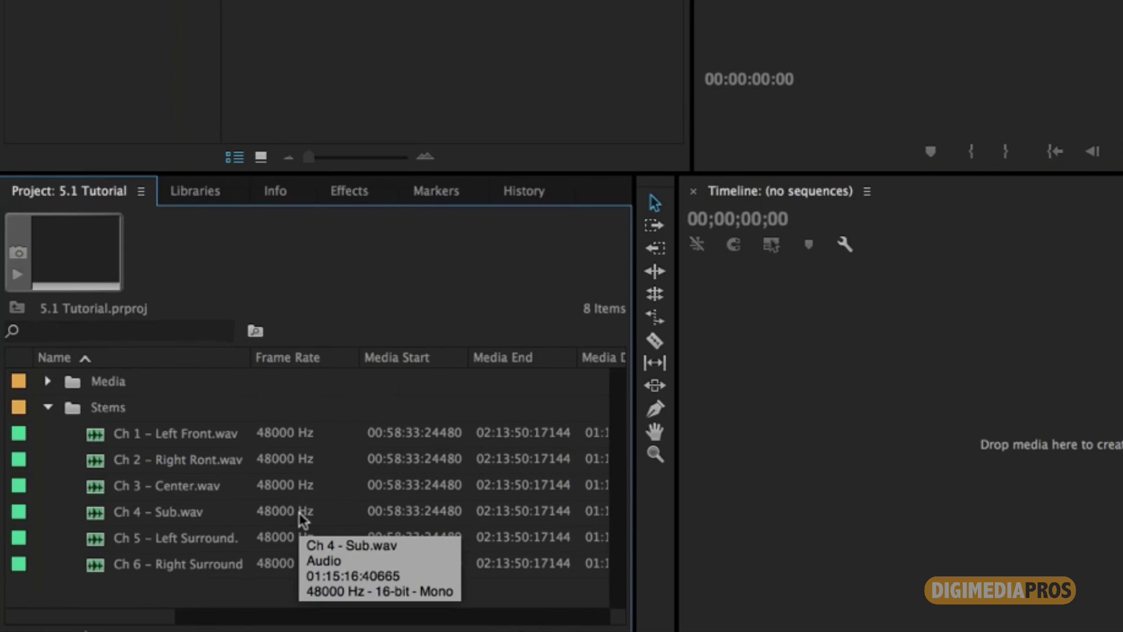
left_click(48, 381)
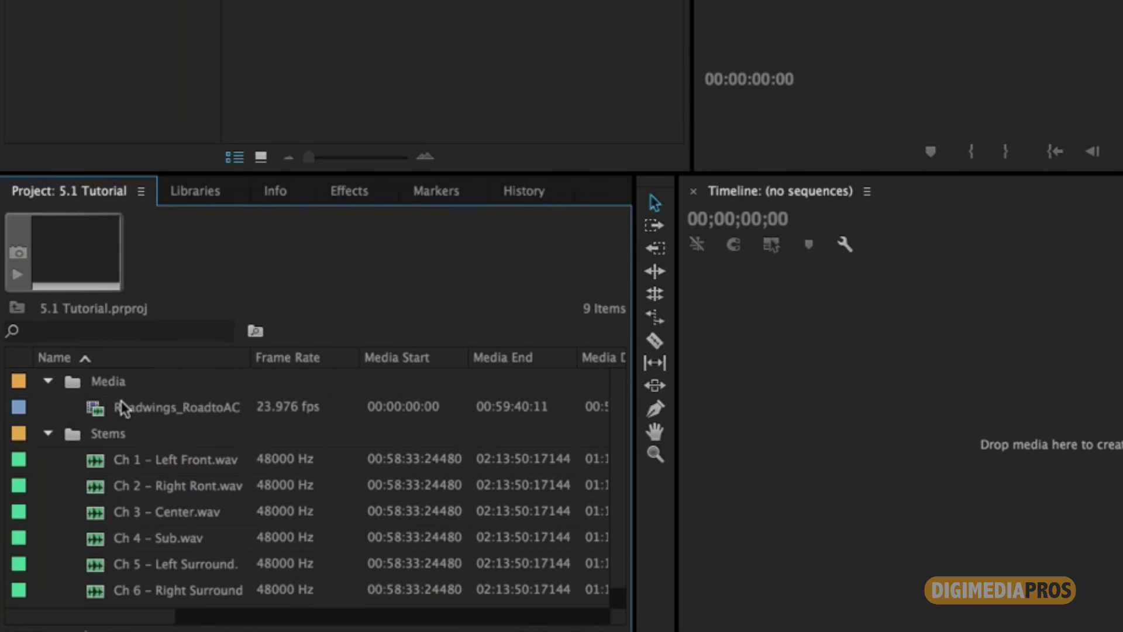
mouse_move(204, 406)
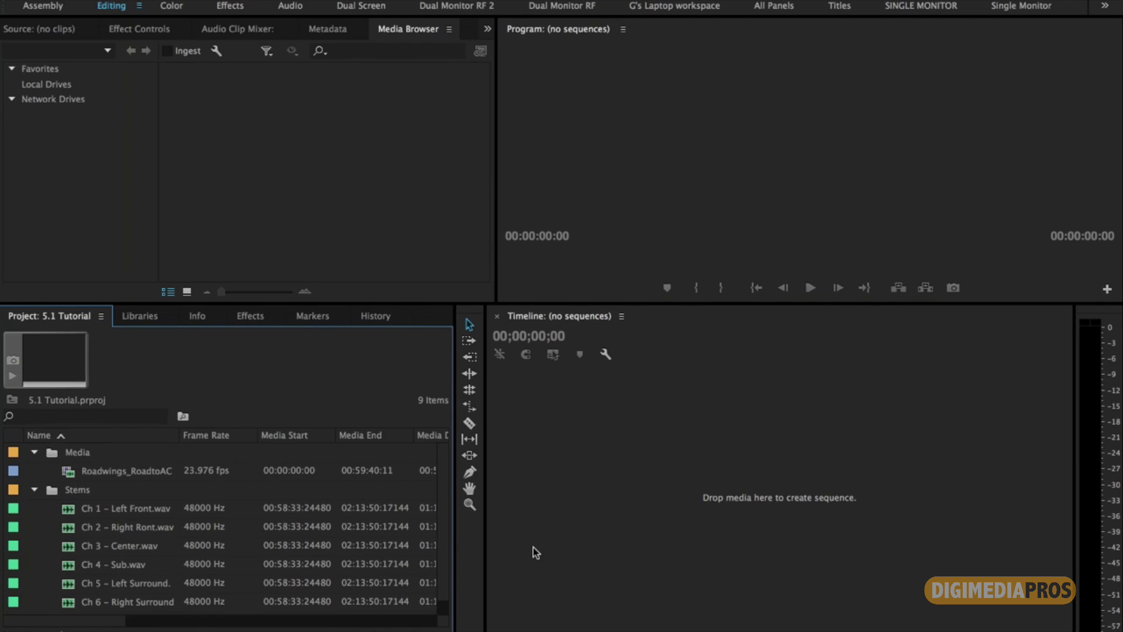
Create a new sequence from the RED R3D 1080p 16x9 23.976 preset and view its track settings
left_click(409, 630)
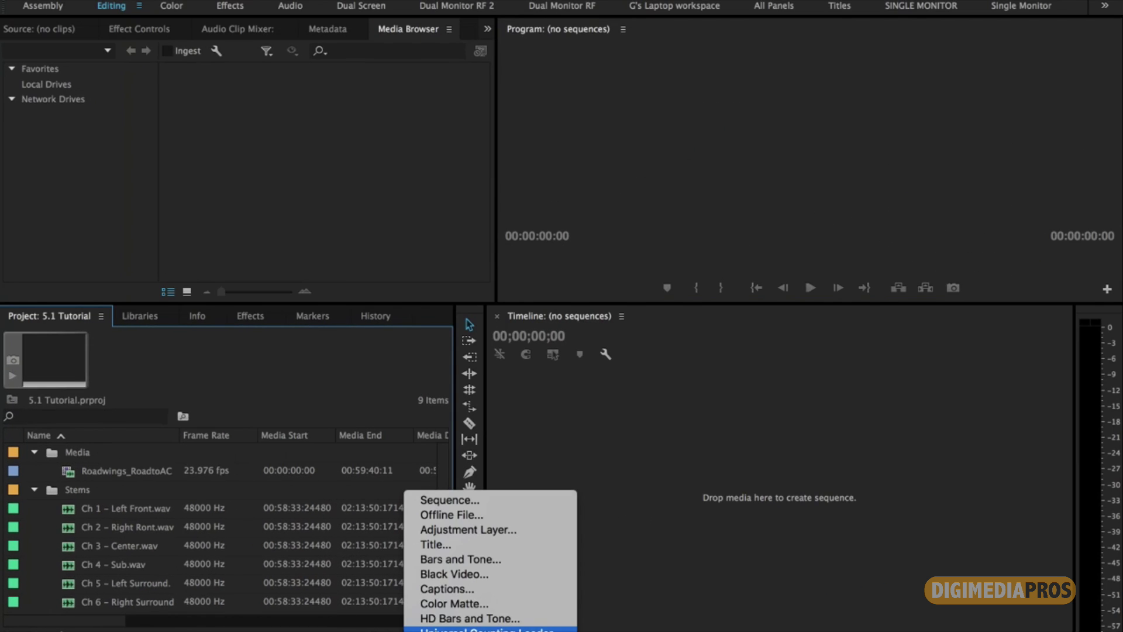
left_click(474, 500)
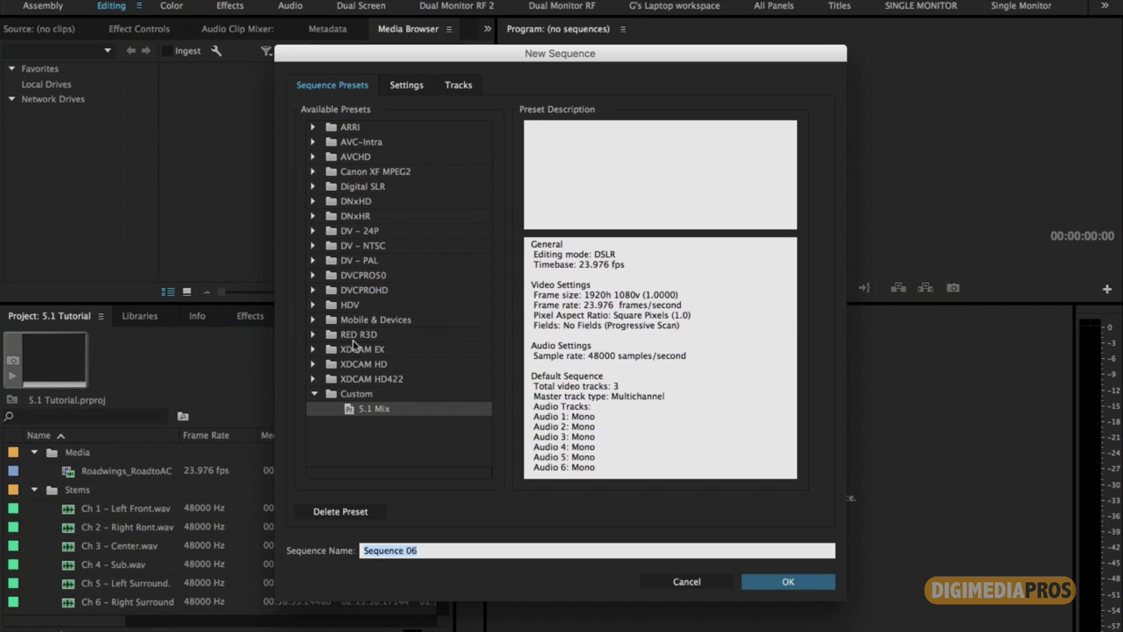
left_click(314, 335)
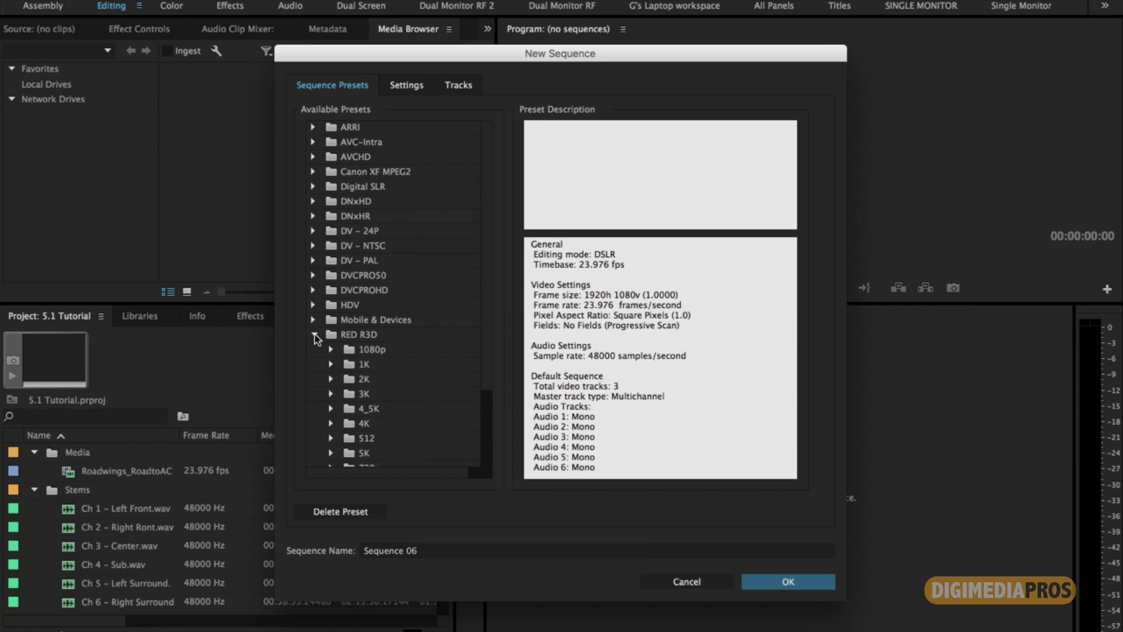
left_click(332, 351)
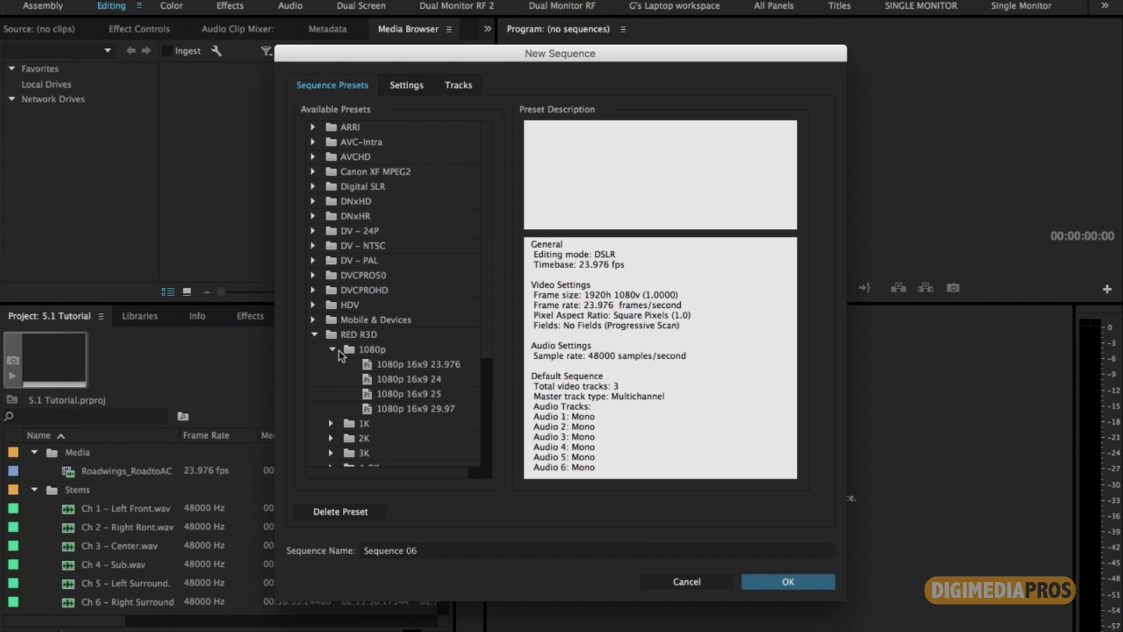
left_click(366, 365)
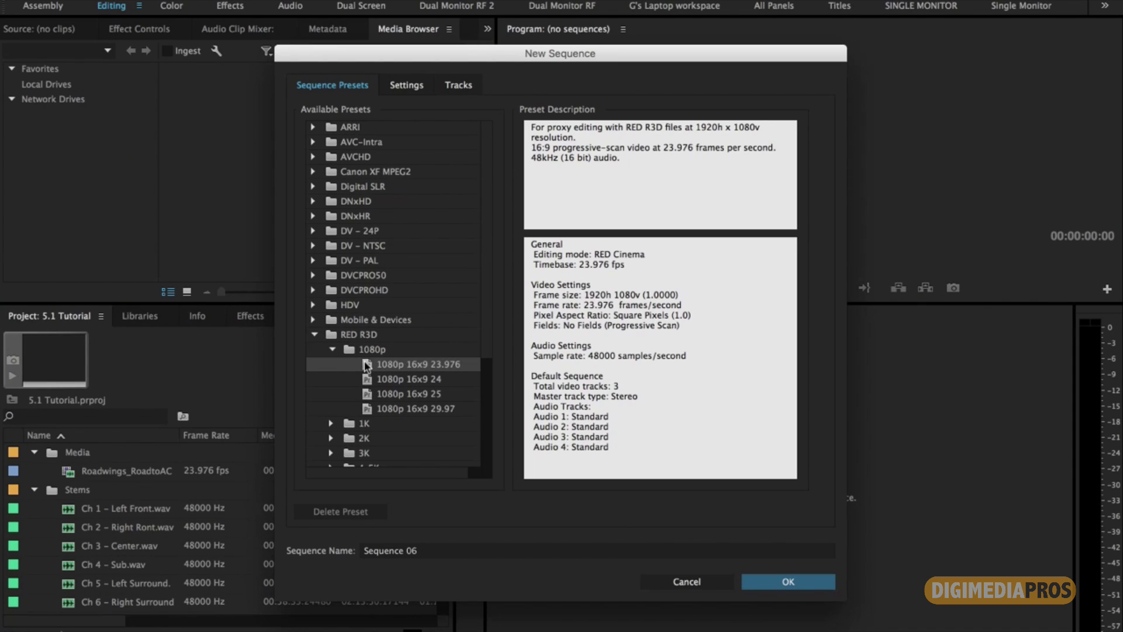
left_click(460, 88)
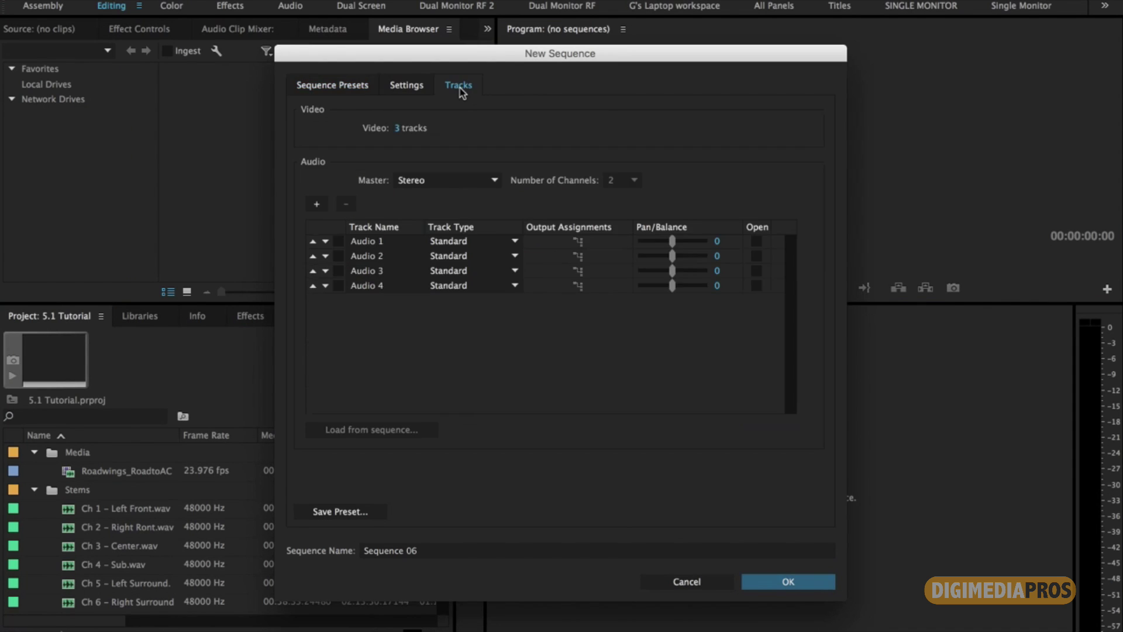
Add Audio 5 and Audio 6 tracks and set the master to Multichannel with 6 channels
left_click(319, 205)
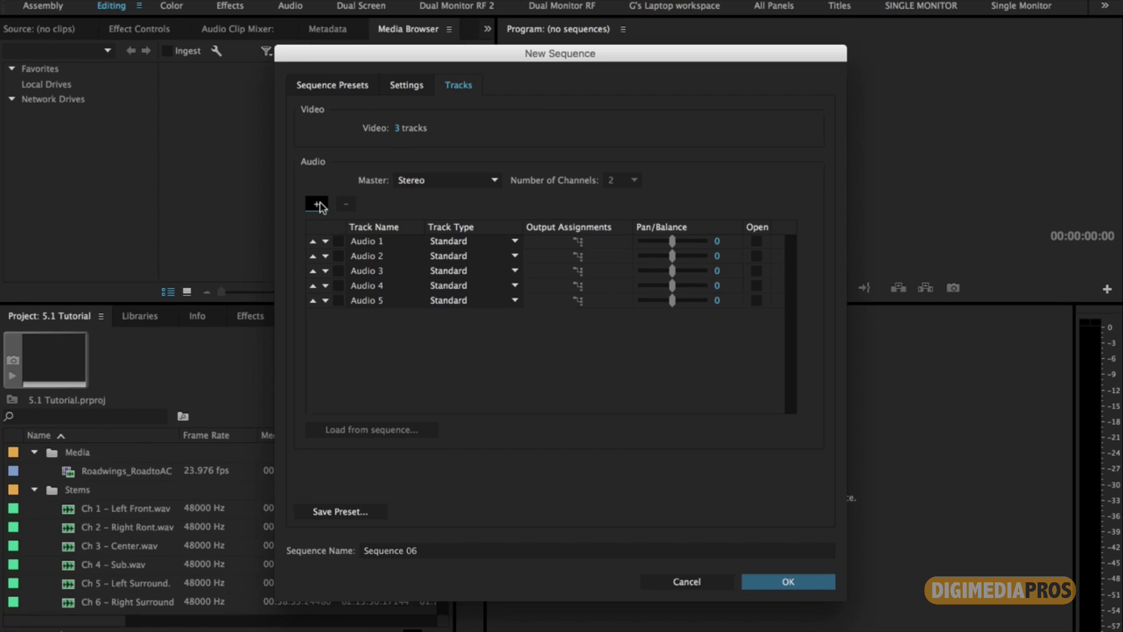
left_click(318, 205)
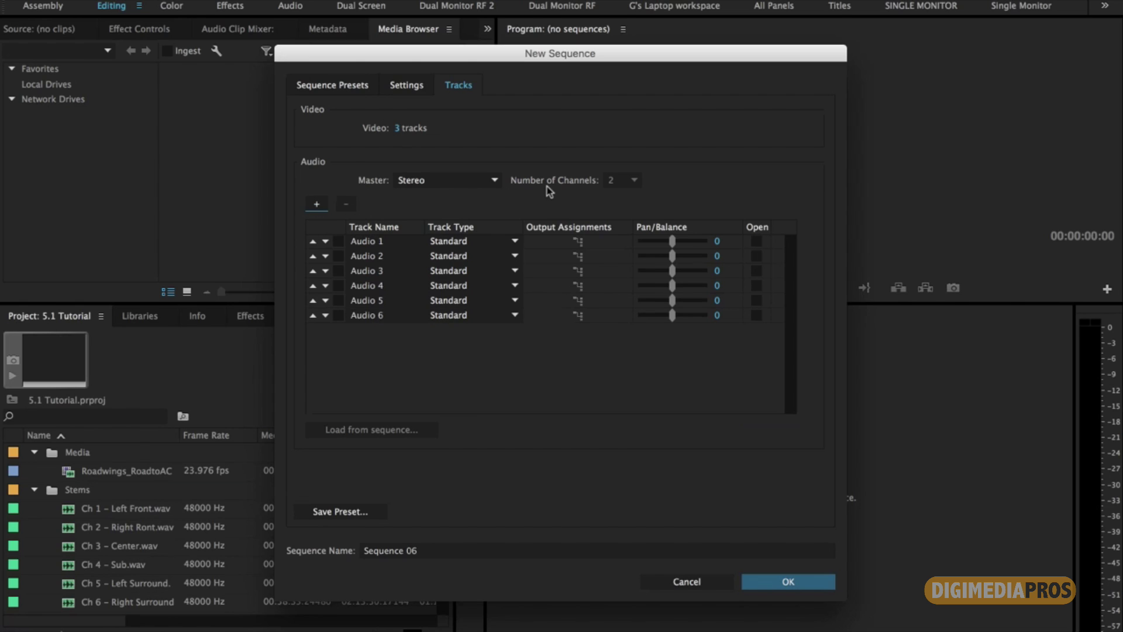
left_click(486, 184)
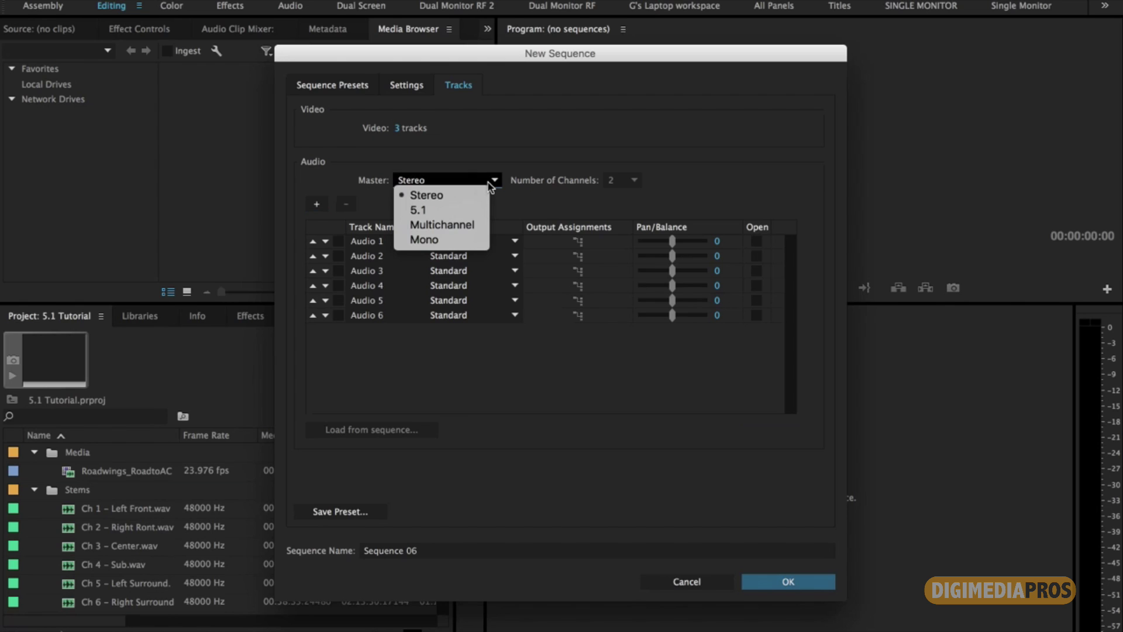
left_click(475, 227)
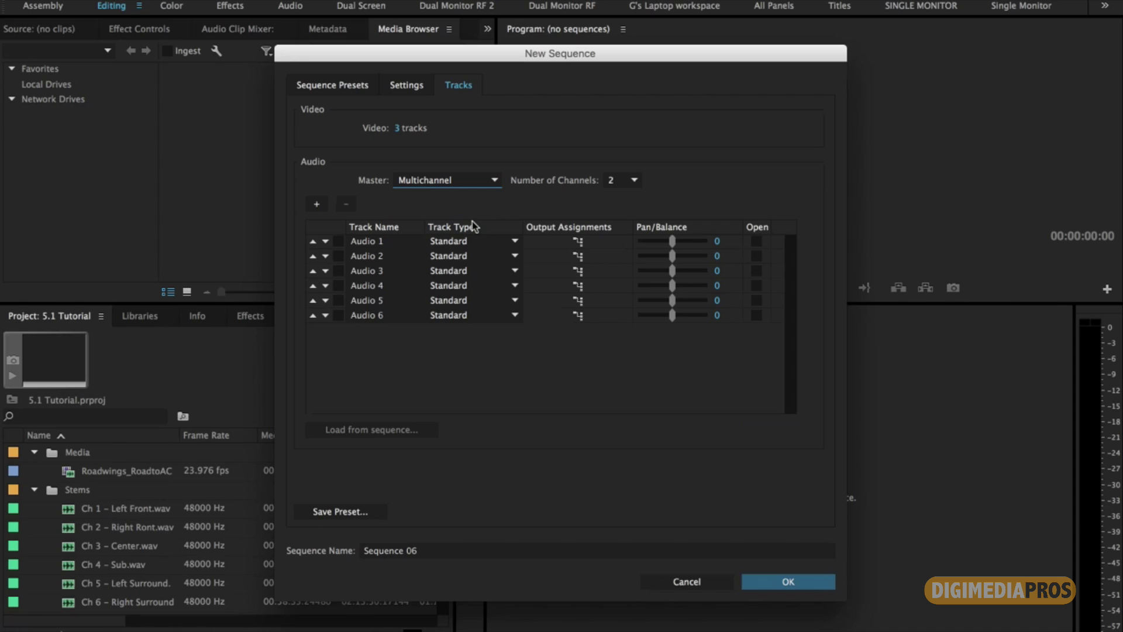
left_click(633, 183)
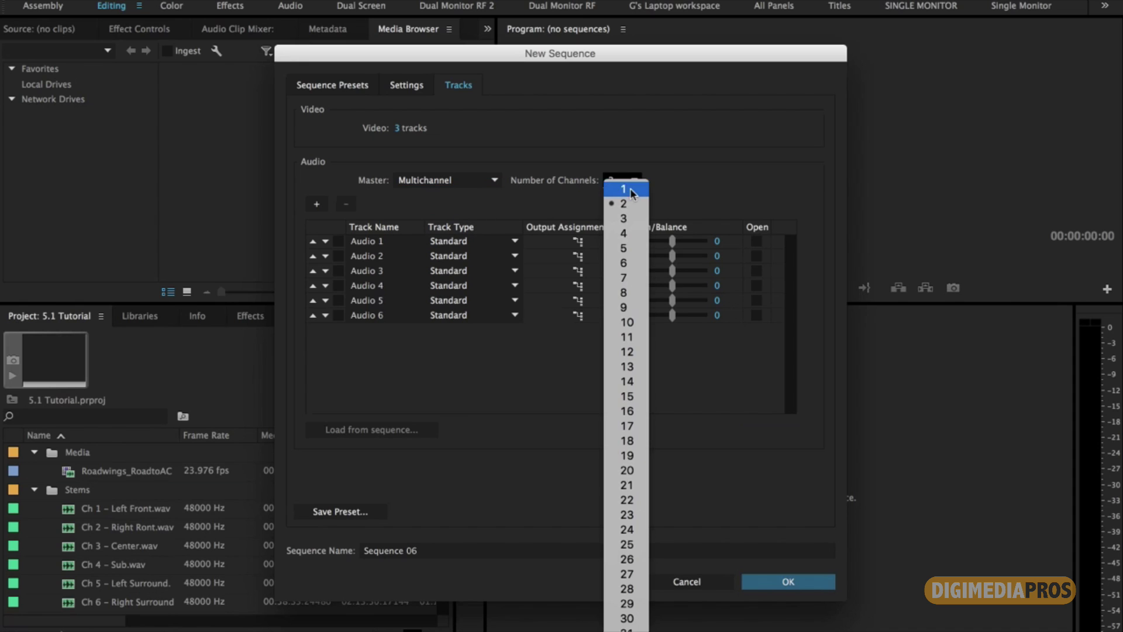
left_click(636, 262)
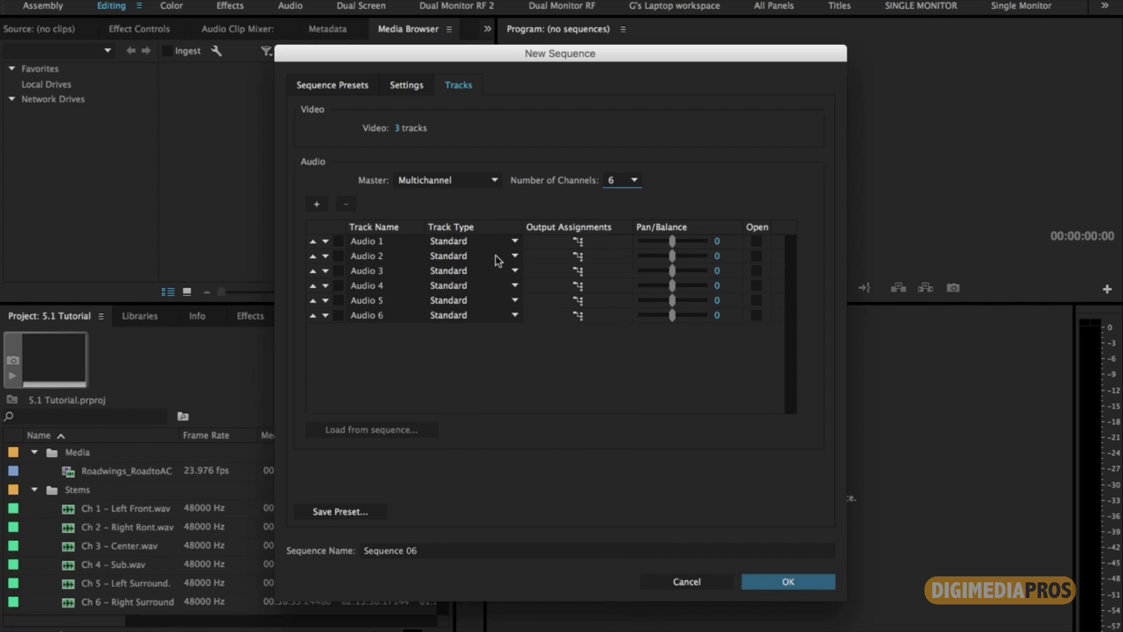
Set the track type of Audio 1 through Audio 6 to Mono
left_click(500, 242)
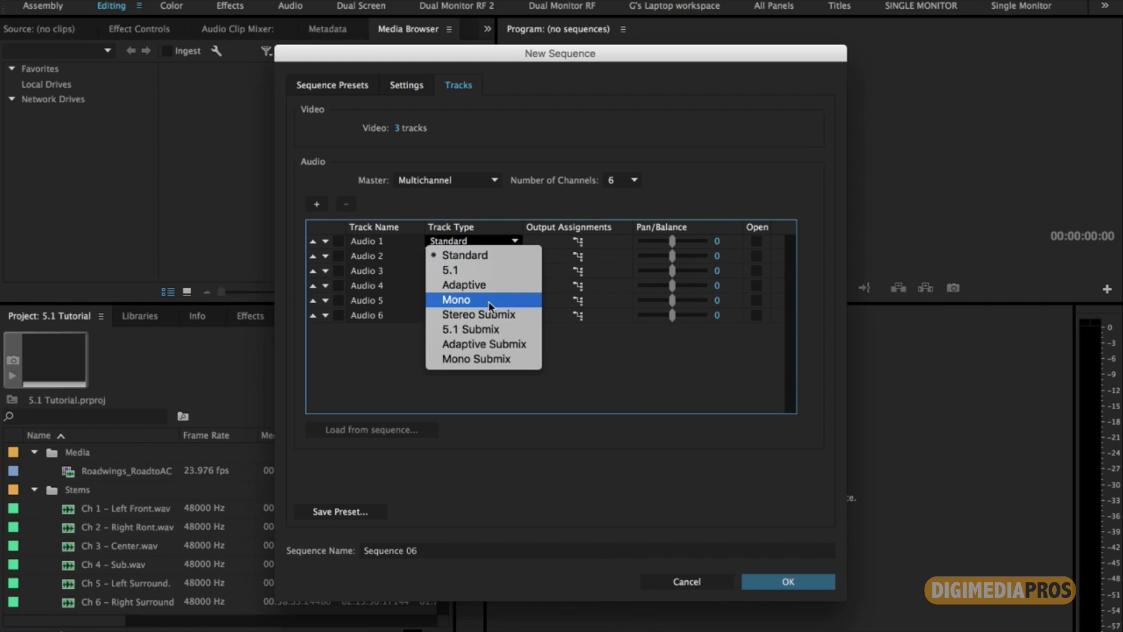
left_click(491, 305)
left_click(503, 256)
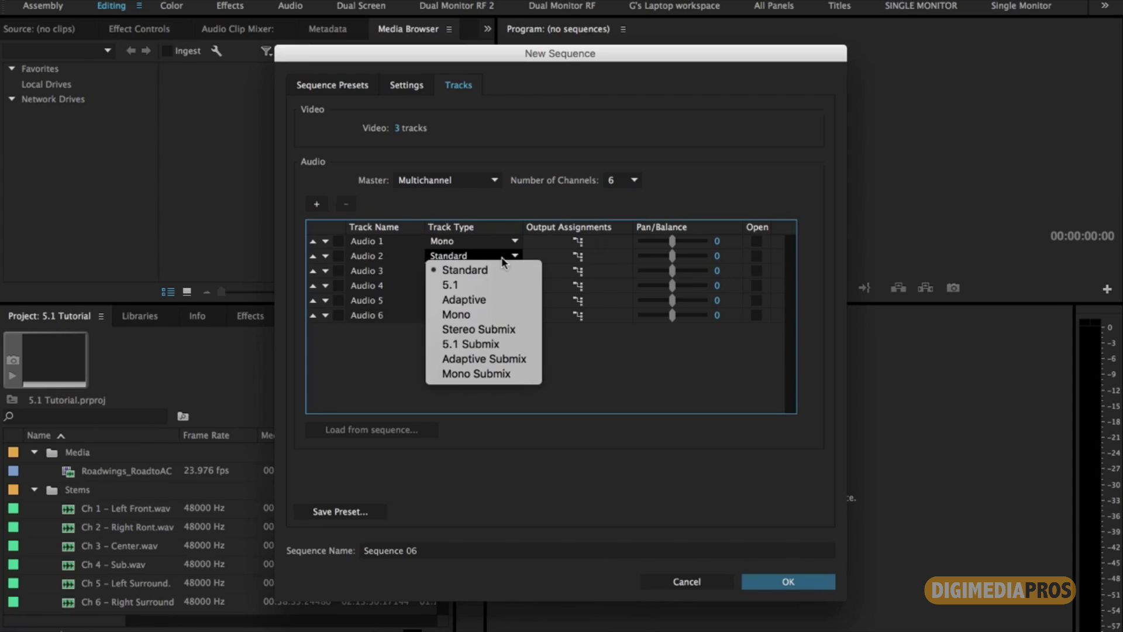
left_click(499, 316)
left_click(497, 271)
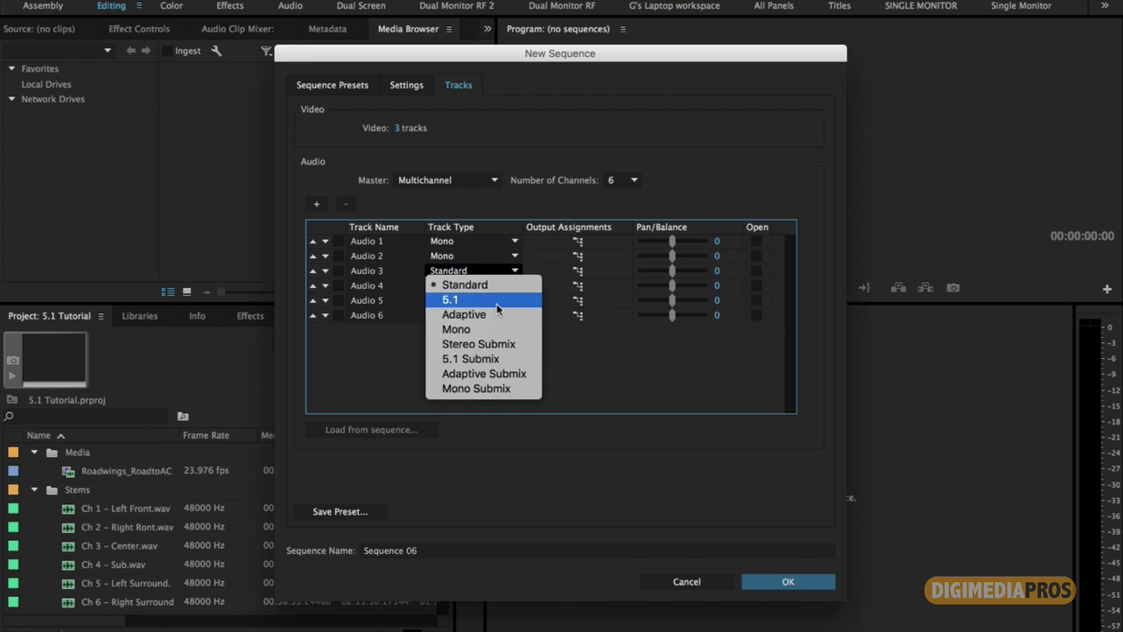
left_click(498, 331)
left_click(500, 286)
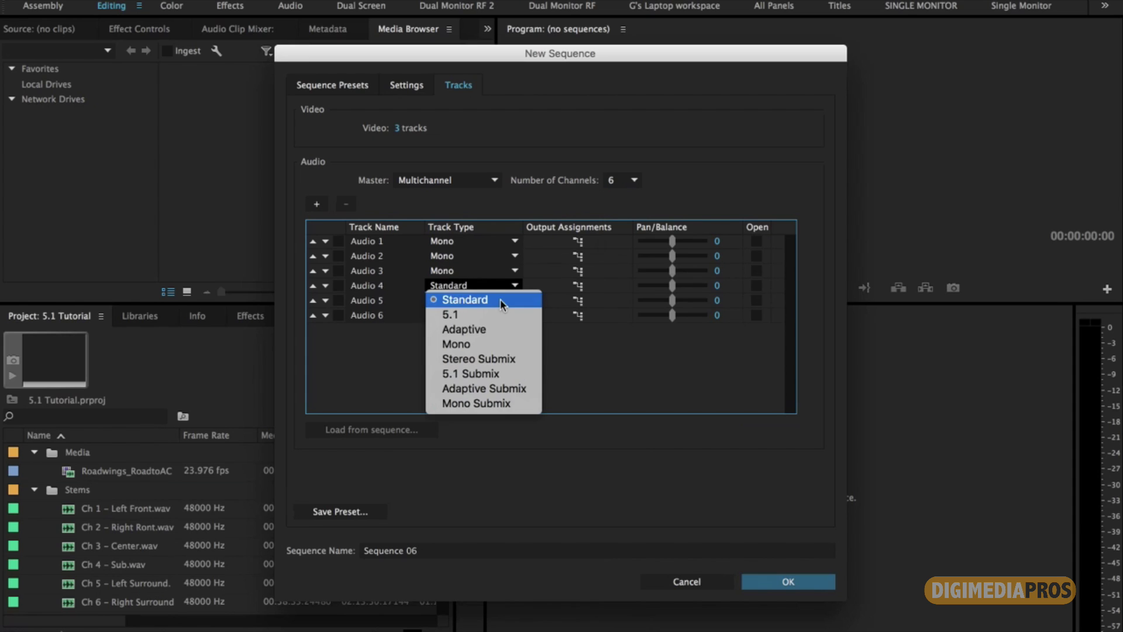
left_click(497, 345)
left_click(500, 301)
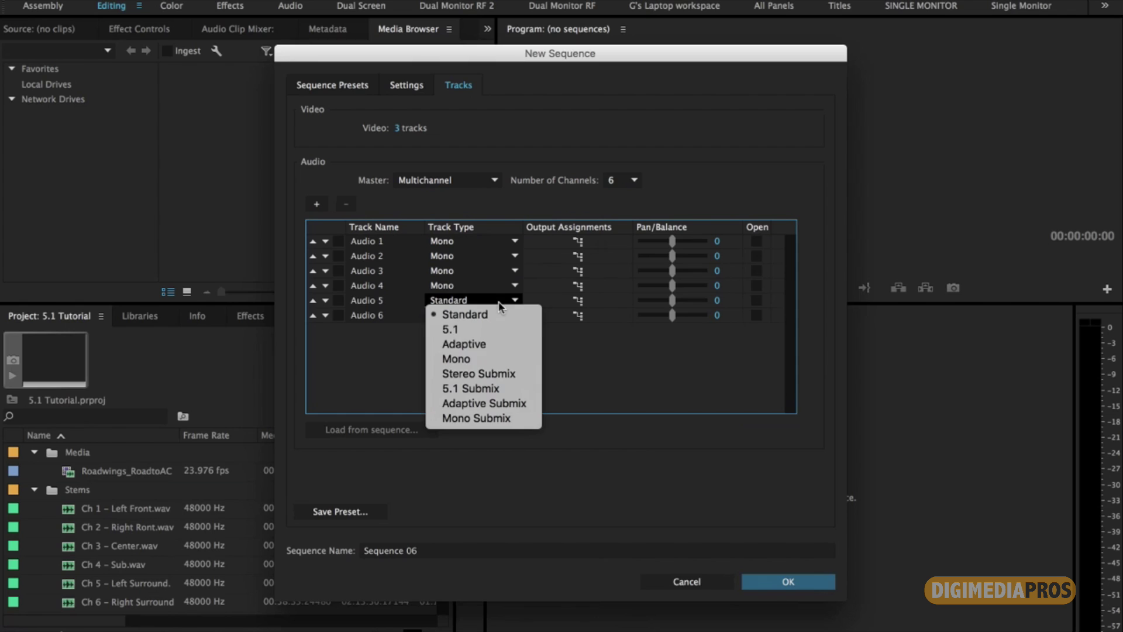
left_click(497, 358)
left_click(507, 316)
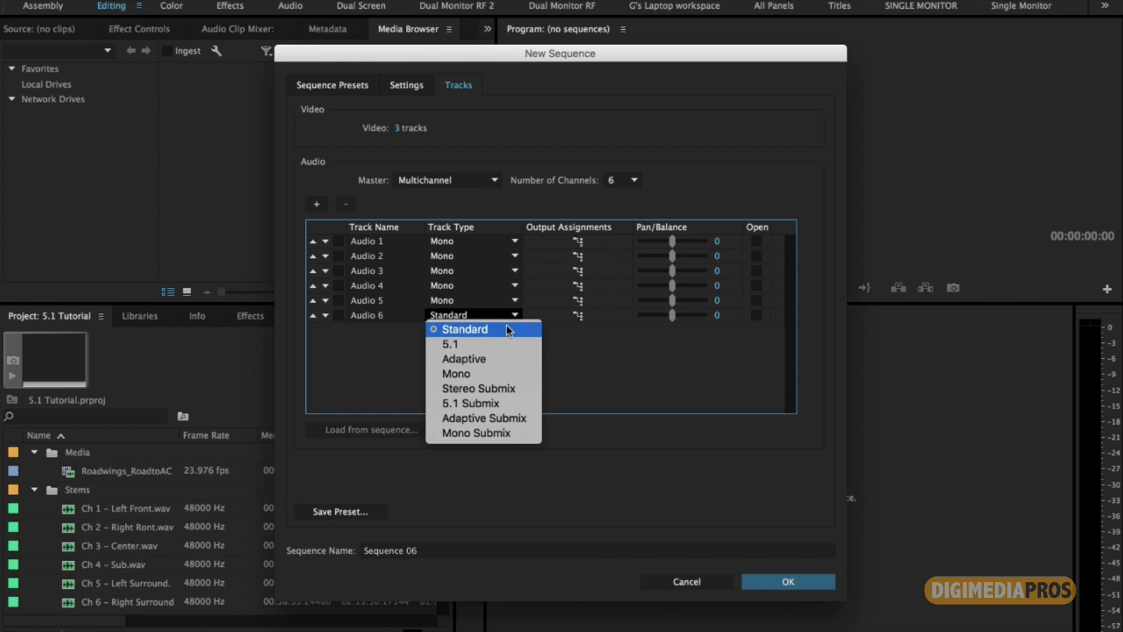
left_click(499, 371)
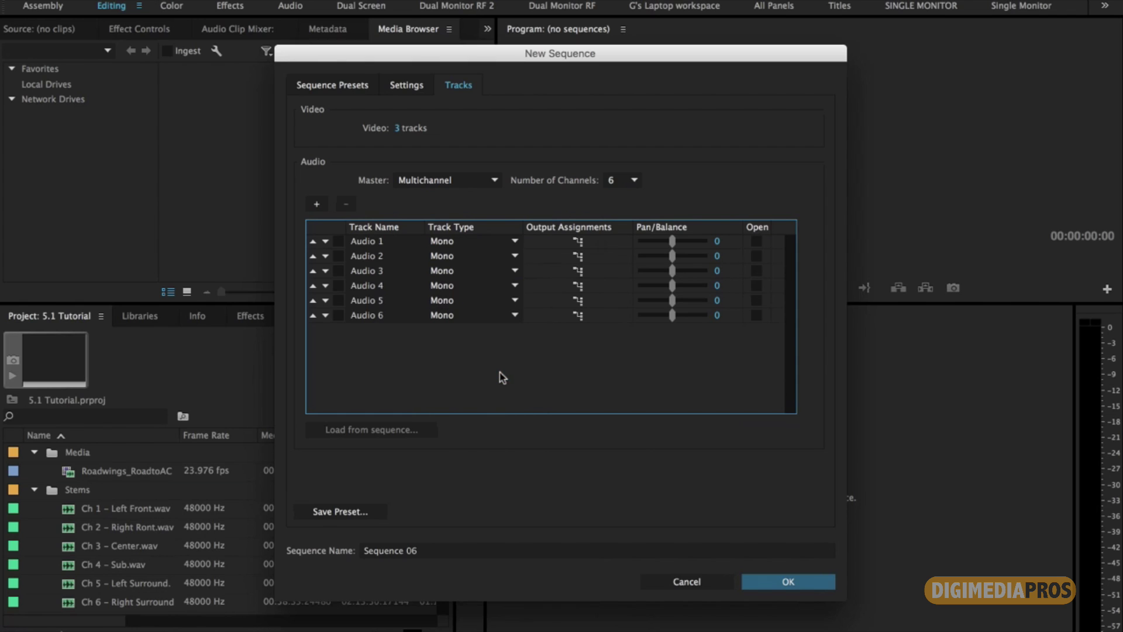
left_click(500, 184)
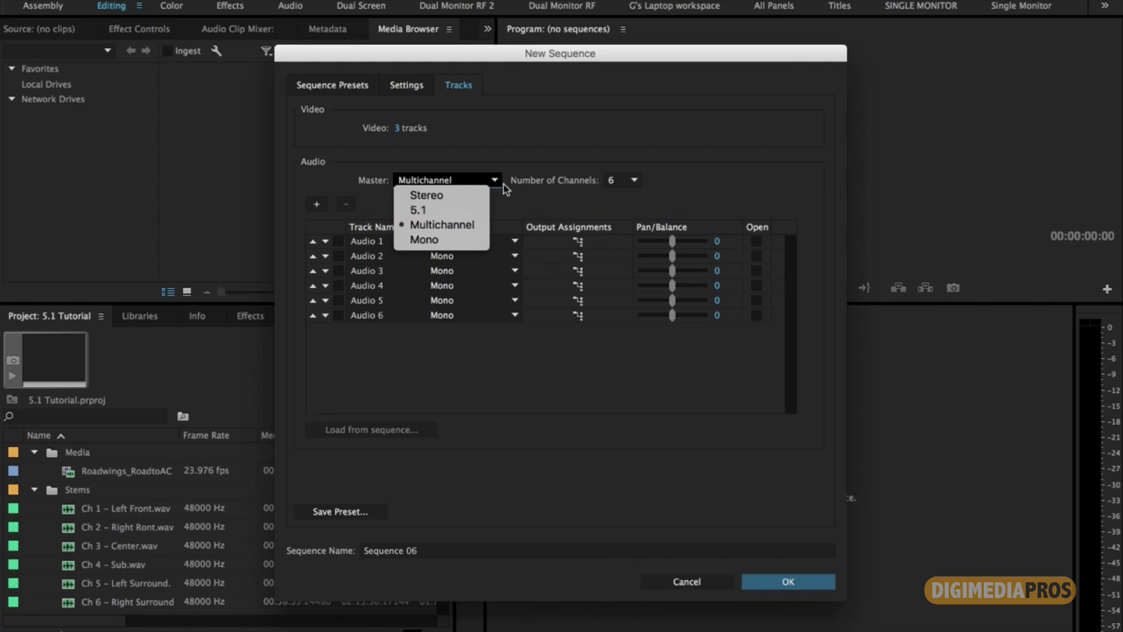
left_click(481, 226)
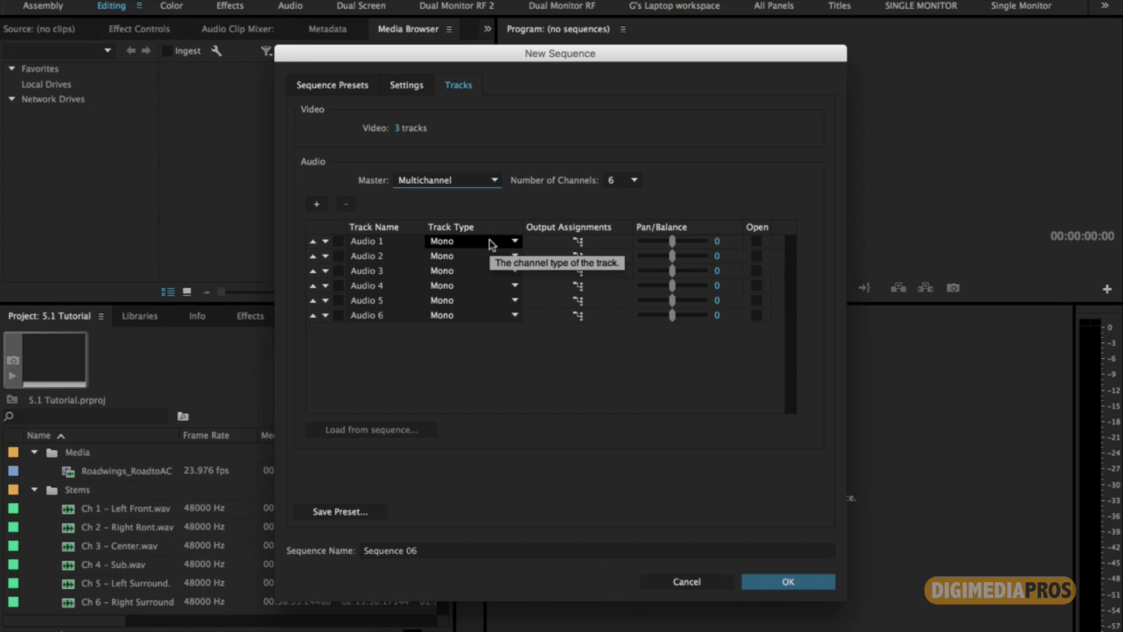
Route Audio 1–2 to master channels 1-2 and Audio 3–4 to channels 3-4
left_click(578, 241)
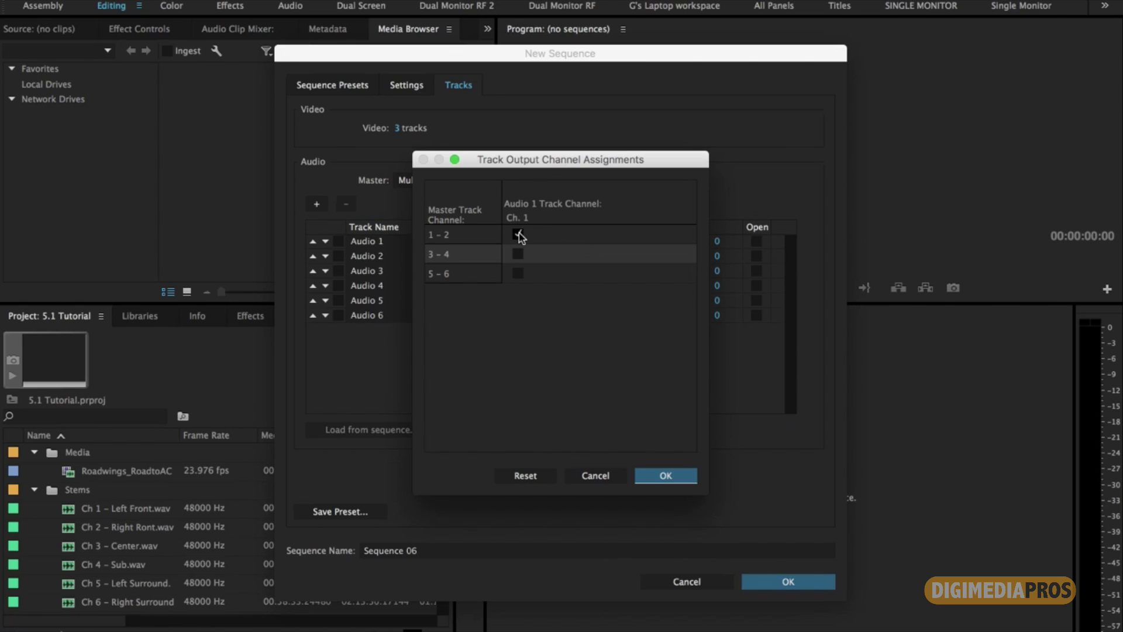
left_click(665, 477)
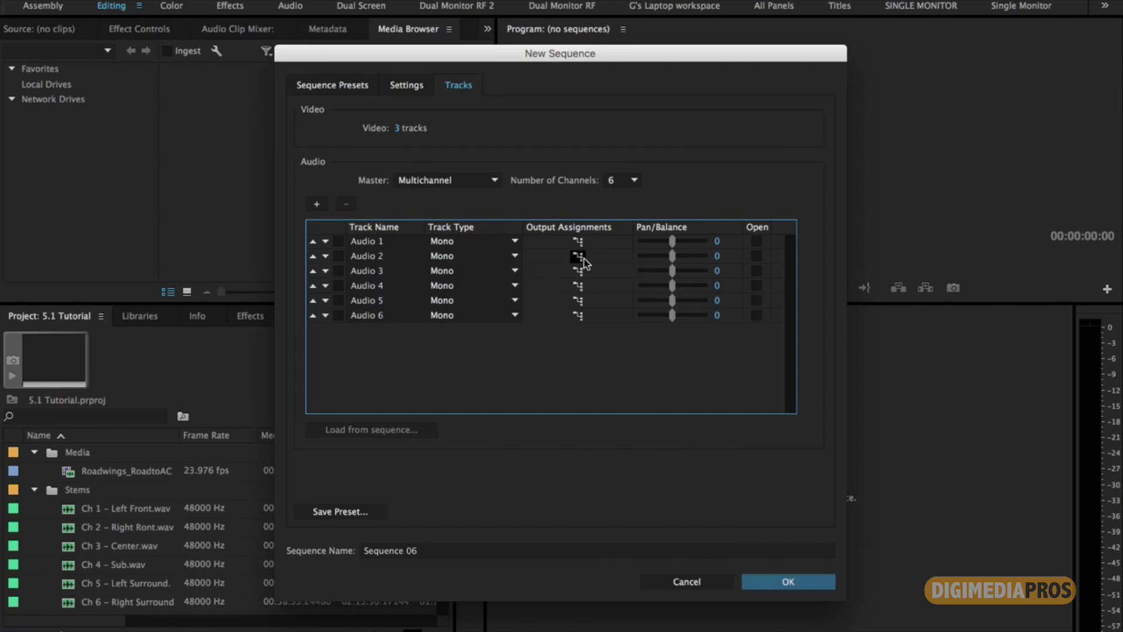
left_click(579, 257)
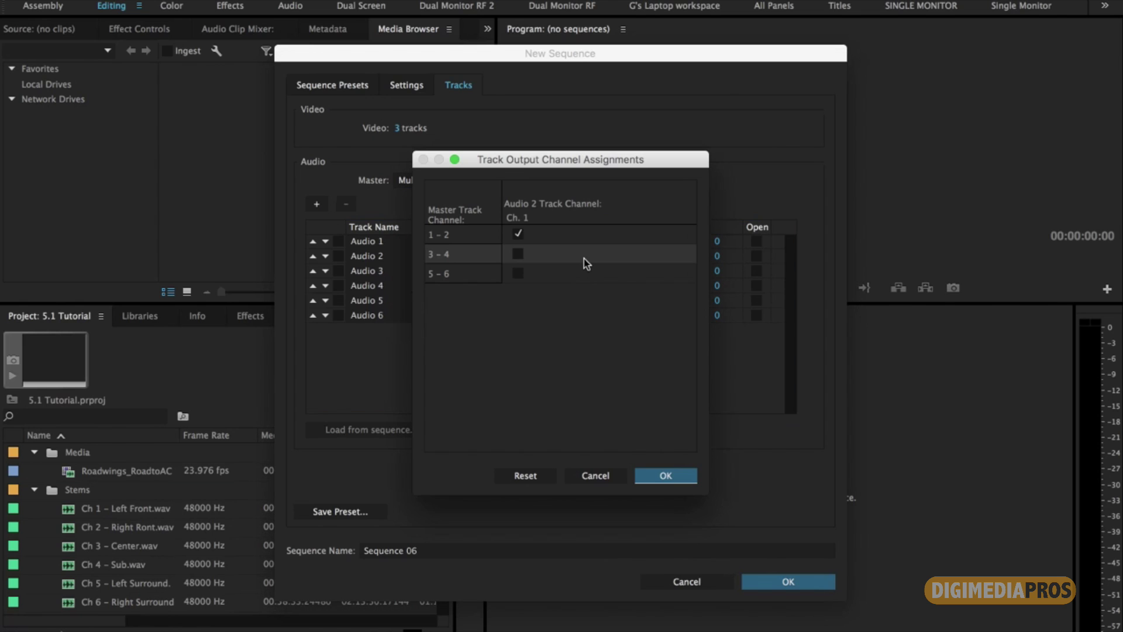
left_click(666, 476)
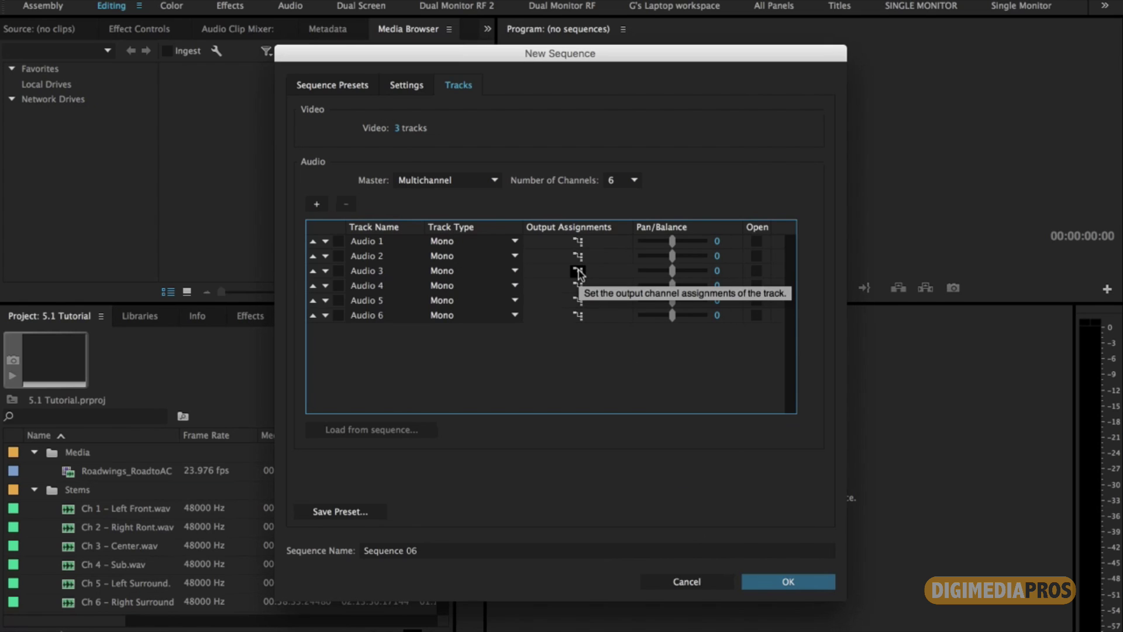
left_click(578, 269)
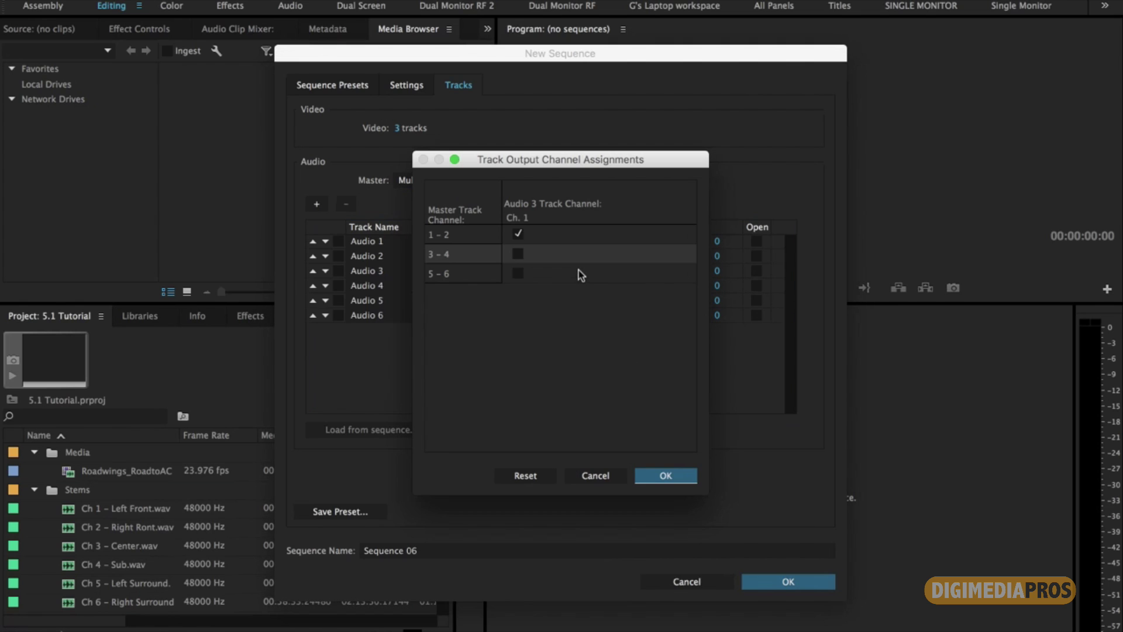
left_click(519, 253)
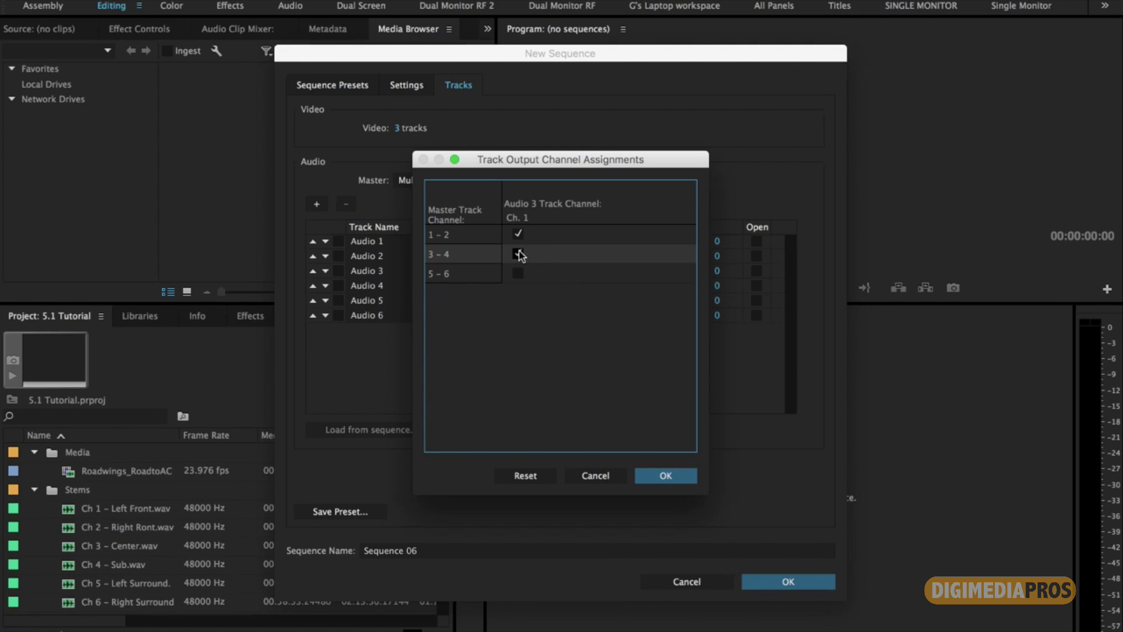
left_click(666, 475)
left_click(578, 285)
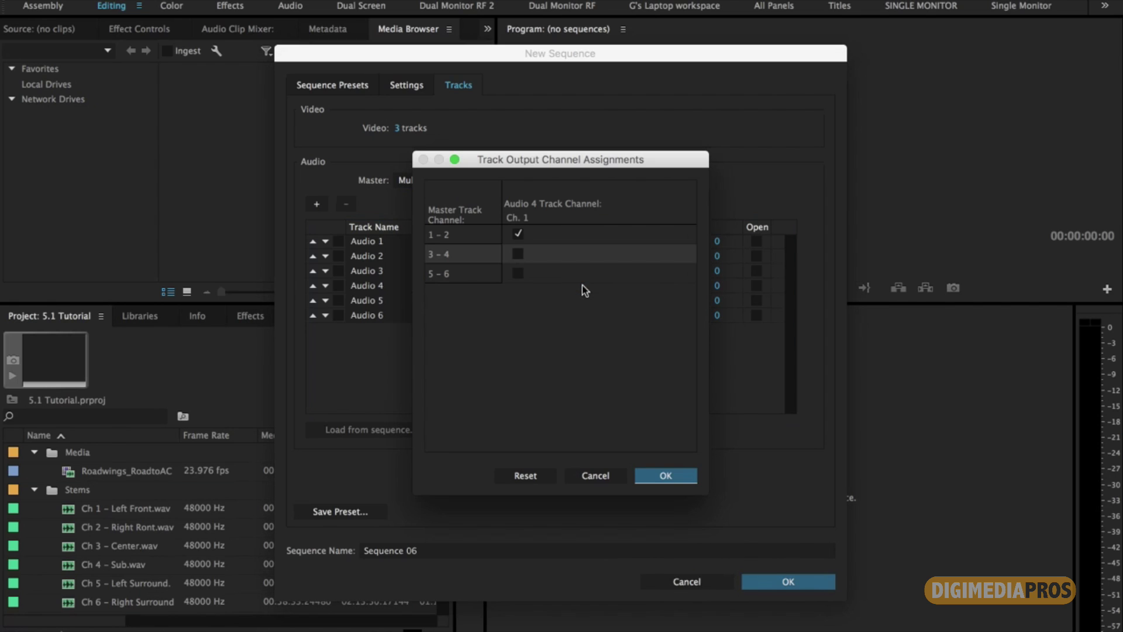
left_click(516, 234)
left_click(518, 254)
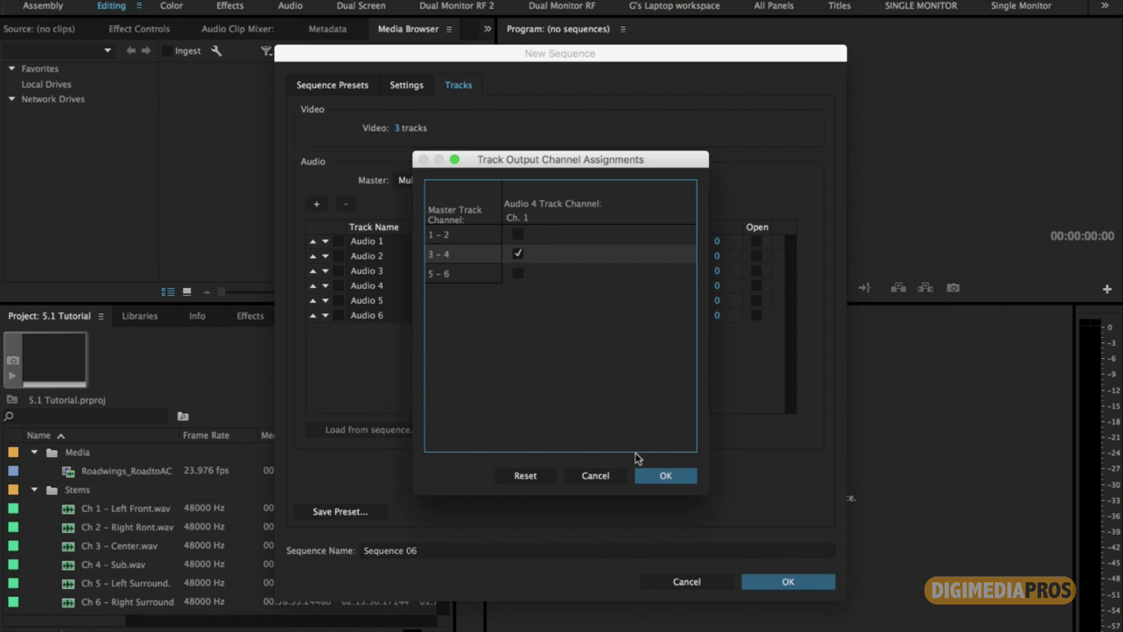
left_click(658, 479)
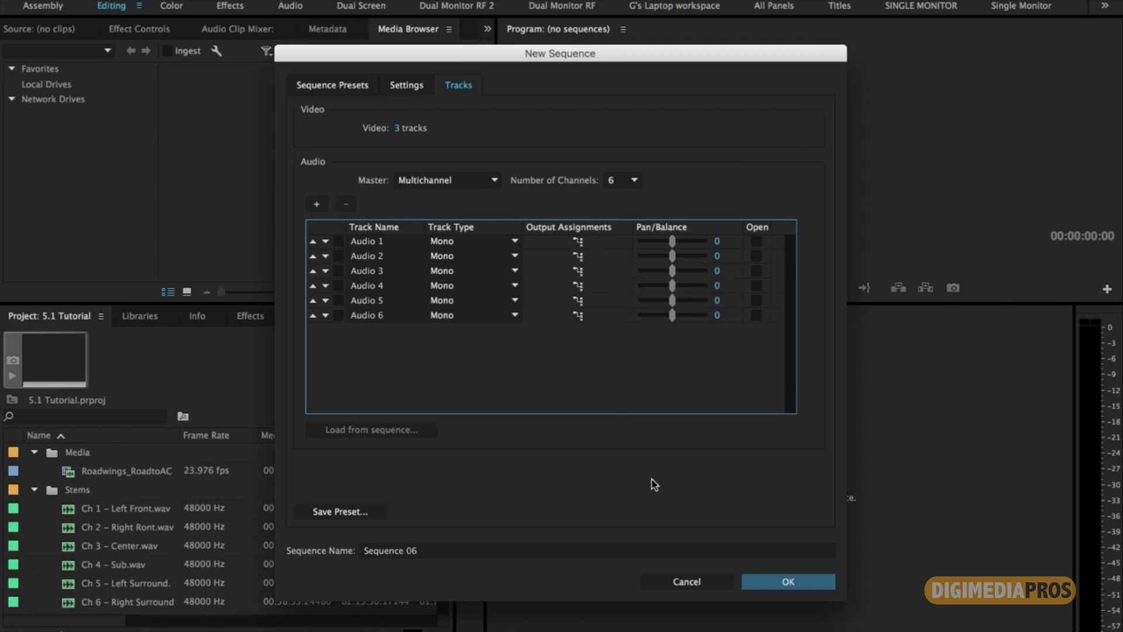
Route Audio 5–6 to master channels 5-6 and name the sequence '5.1 mix pre set'
left_click(583, 299)
left_click(516, 273)
left_click(518, 273)
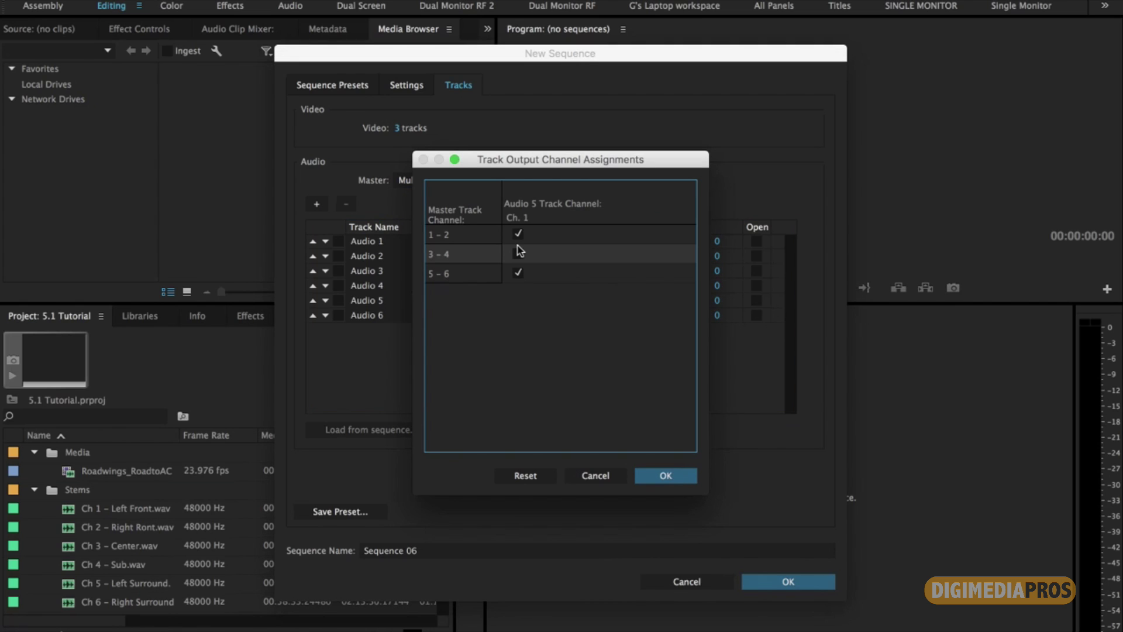
left_click(517, 235)
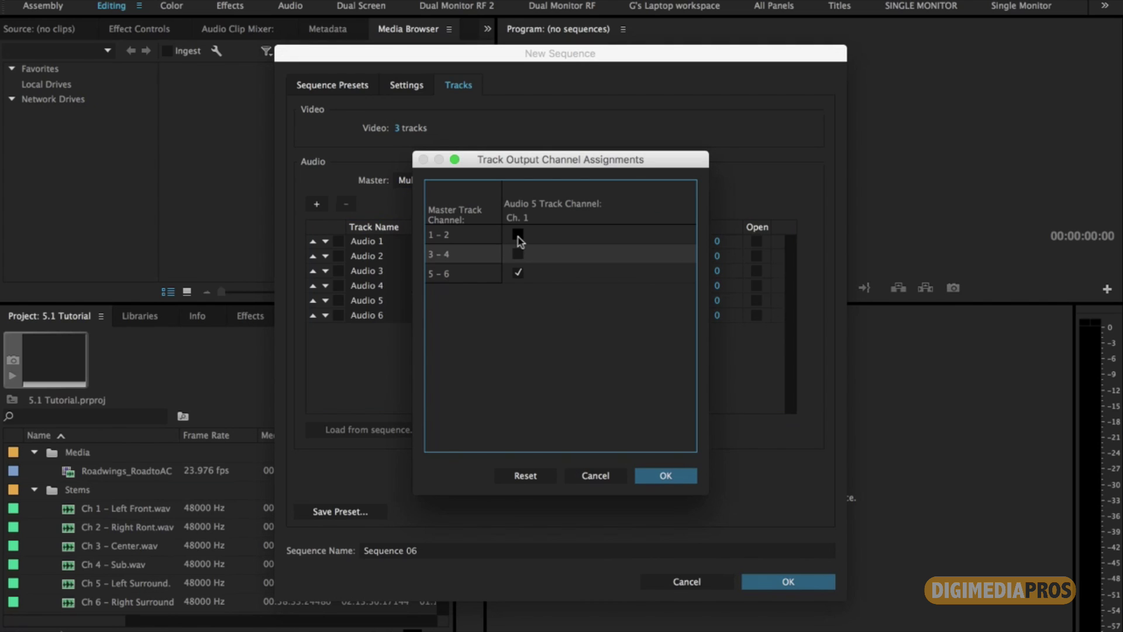
left_click(662, 476)
left_click(579, 317)
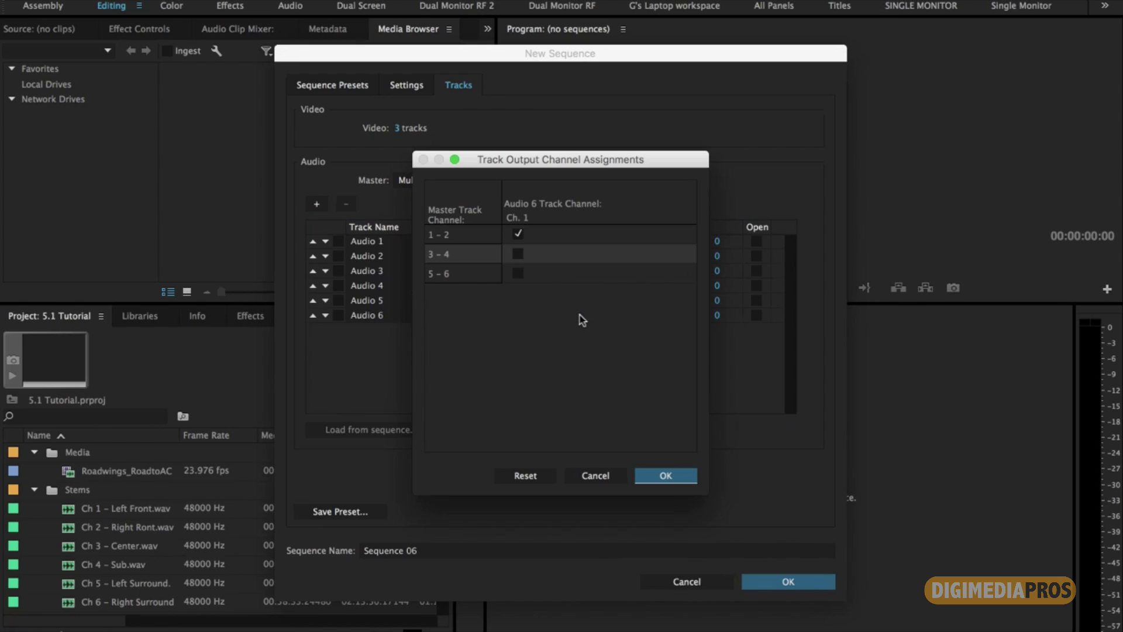
left_click(517, 272)
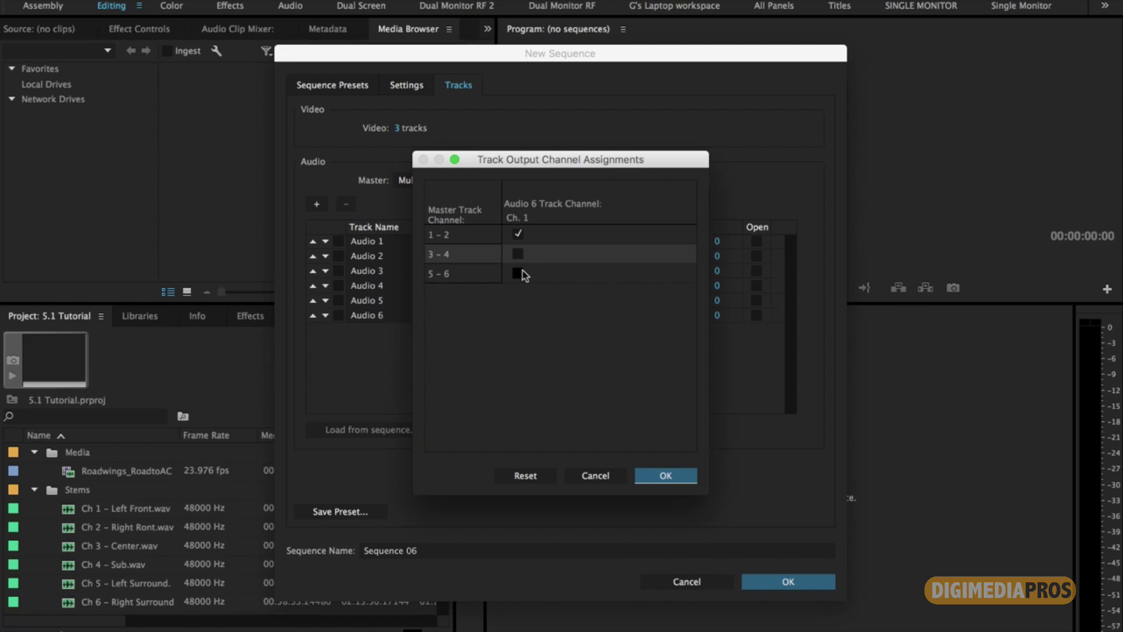
left_click(518, 235)
left_click(668, 476)
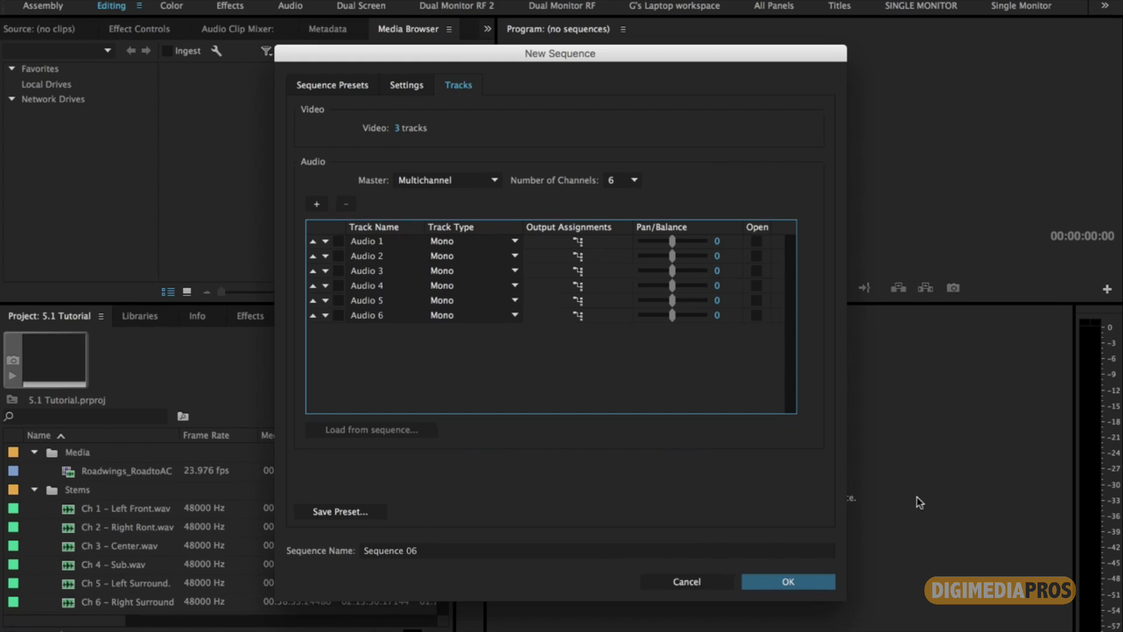
left_click(766, 551)
type("5.1")
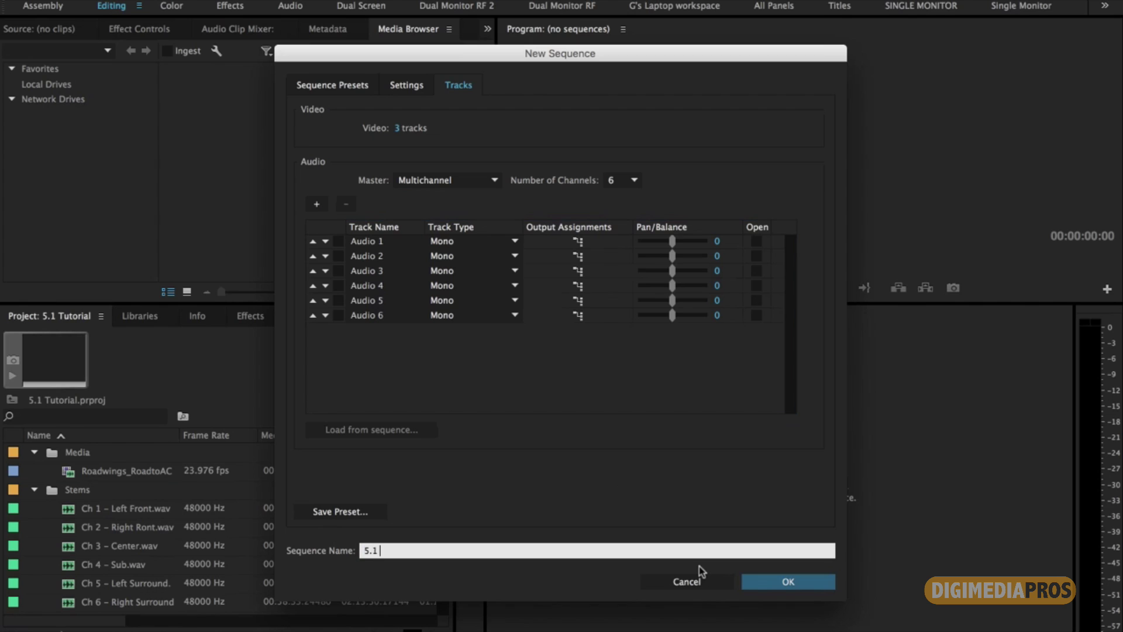
type(" mix pre set")
Create the sequence and place only the Roadwings movie's video at its start
left_click(754, 580)
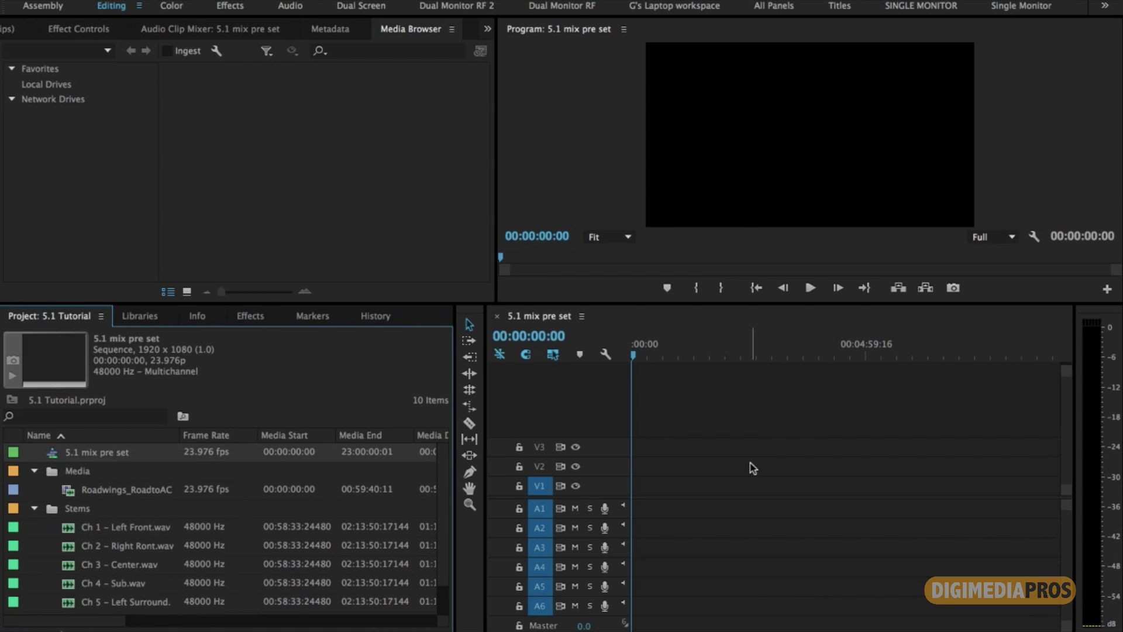
left_click(65, 492)
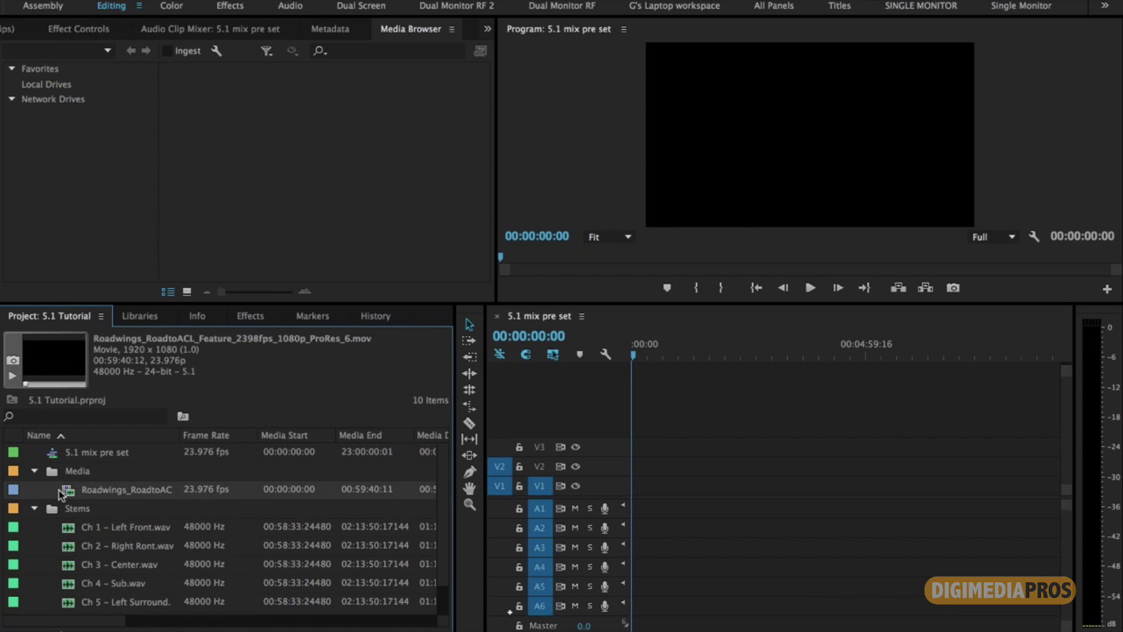
double_click(68, 492)
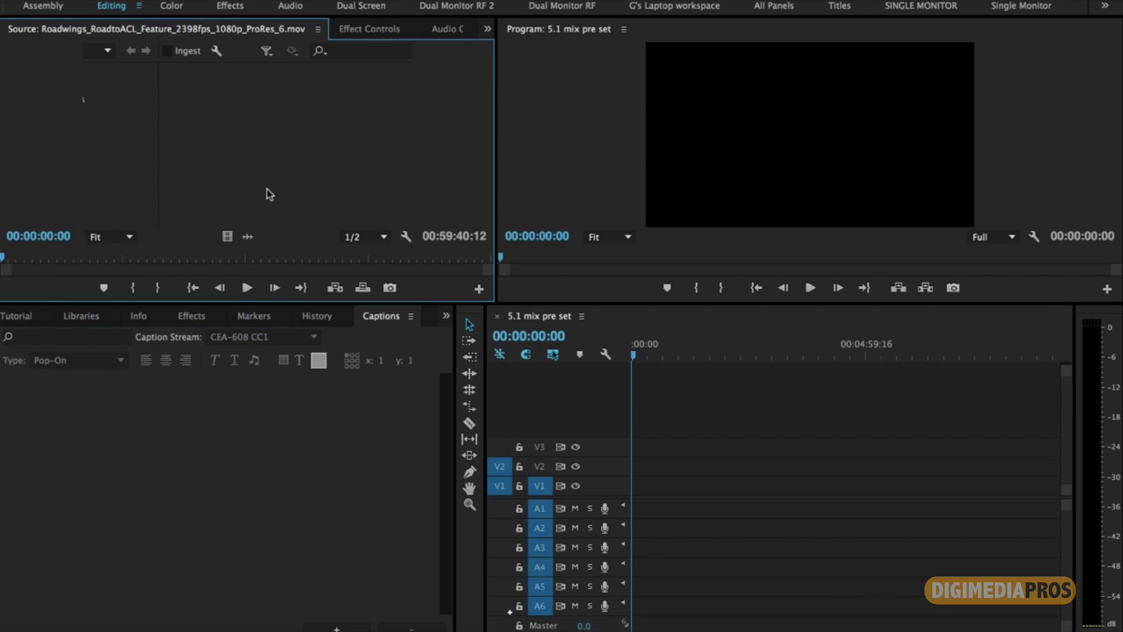
left_click_drag(226, 236, 620, 487)
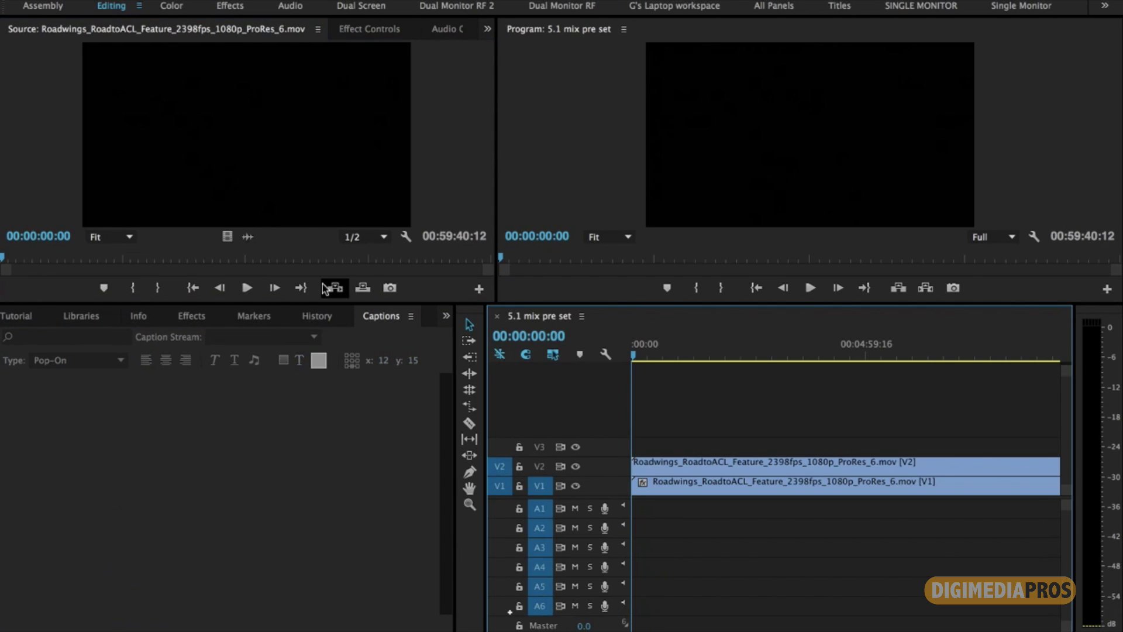
Place stems Ch 1 through Ch 6 on tracks A1–A6 and zoom the timeline to fit
left_click(54, 316)
scroll(145, 588, "down", 1)
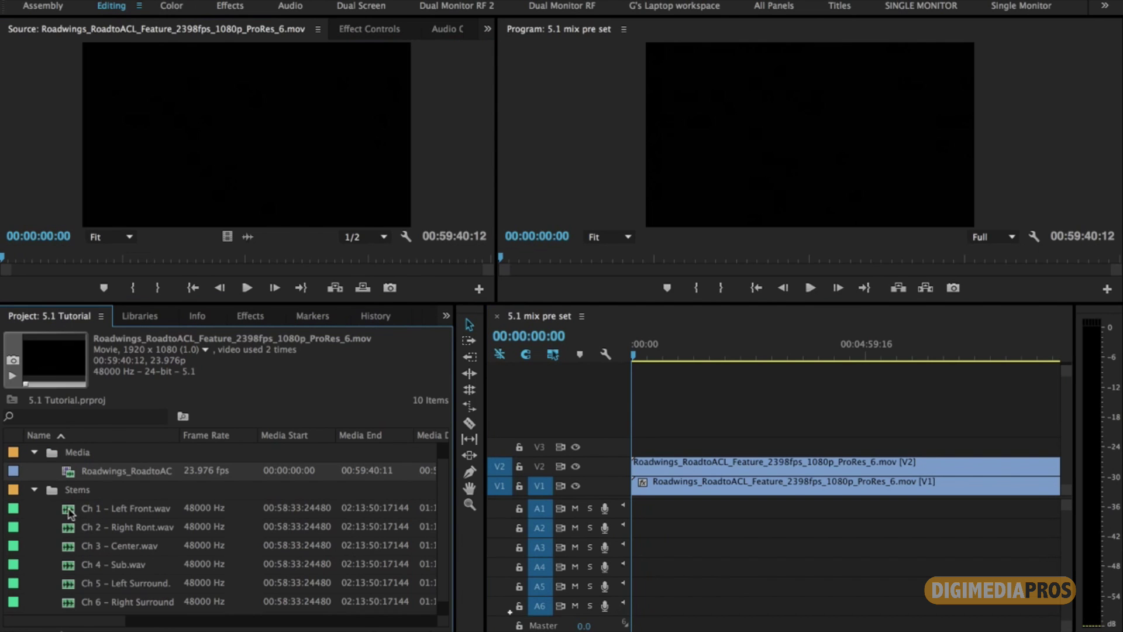
mouse_move(68, 513)
left_mouse_down()
mouse_move(179, 507)
mouse_move(684, 559)
mouse_move(630, 509)
left_mouse_up()
left_click(68, 528)
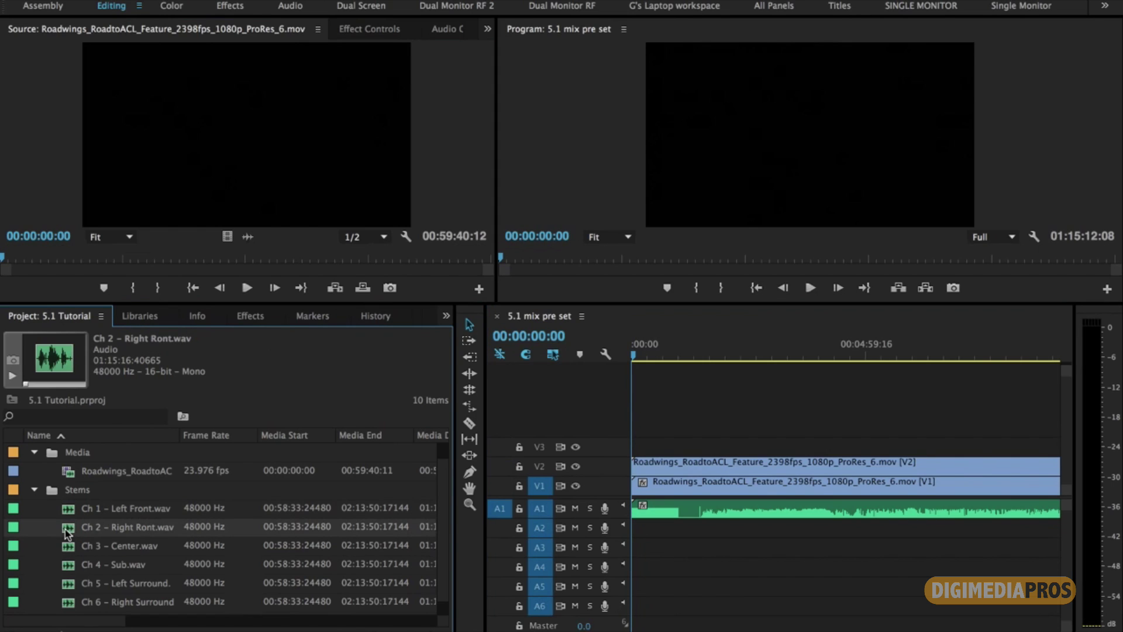
mouse_move(68, 532)
left_mouse_down()
mouse_move(473, 520)
mouse_move(587, 544)
mouse_move(623, 537)
left_mouse_up()
mouse_move(74, 549)
left_mouse_down()
mouse_move(456, 538)
mouse_move(630, 552)
left_mouse_up()
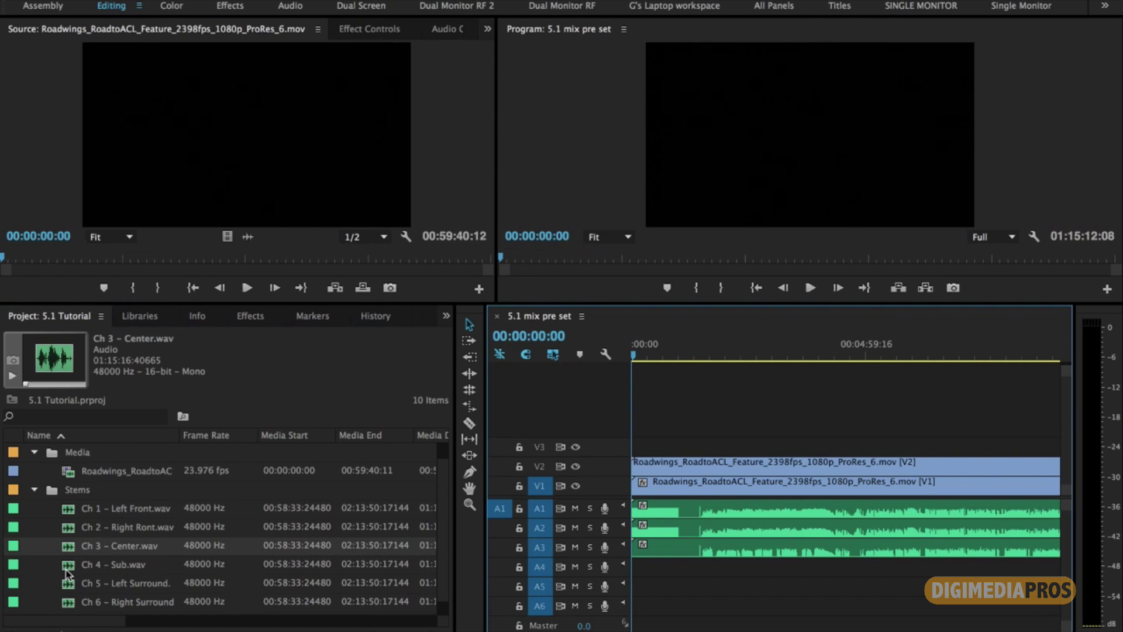
left_click_drag(68, 567, 633, 572)
left_click(71, 590)
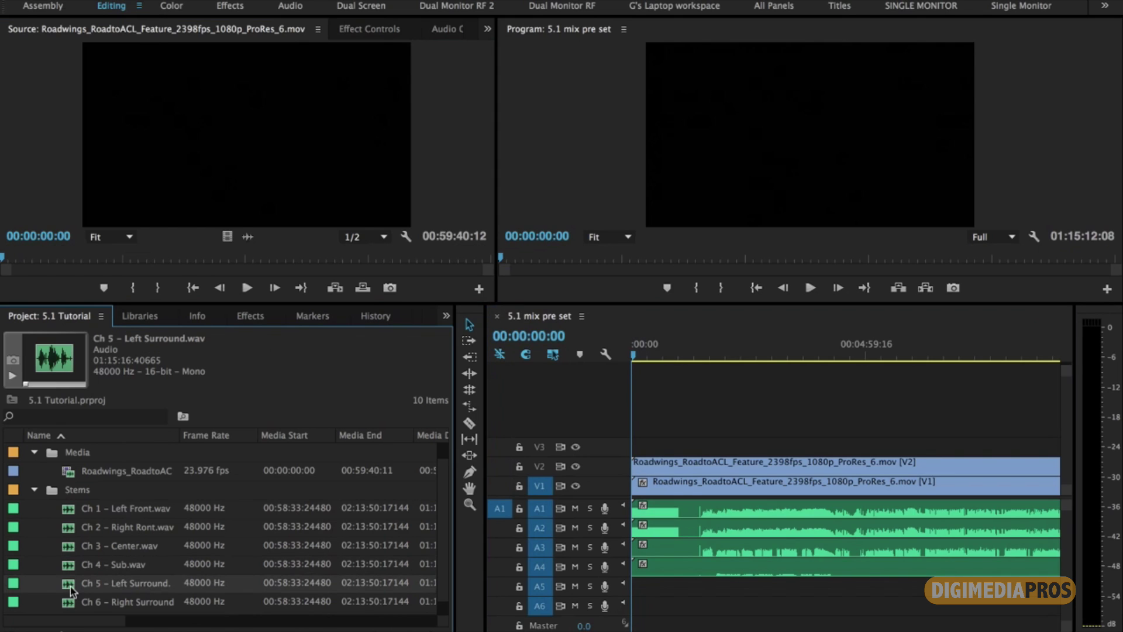
mouse_move(71, 589)
left_mouse_down()
mouse_move(635, 583)
mouse_move(636, 594)
left_mouse_up()
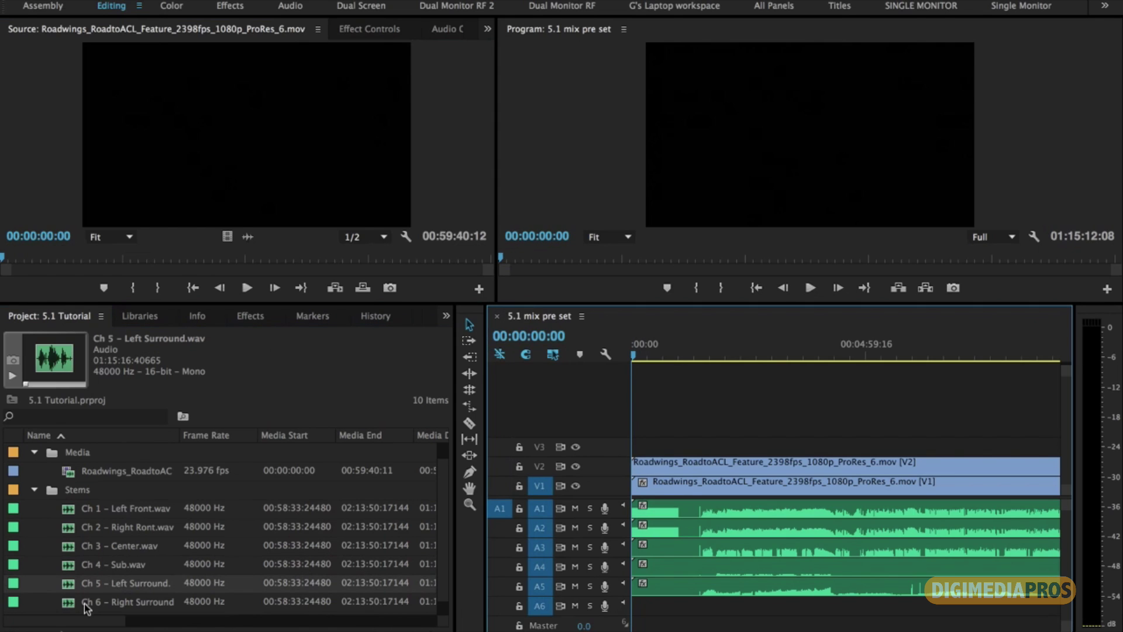
left_click_drag(87, 609, 636, 604)
key("backslash")
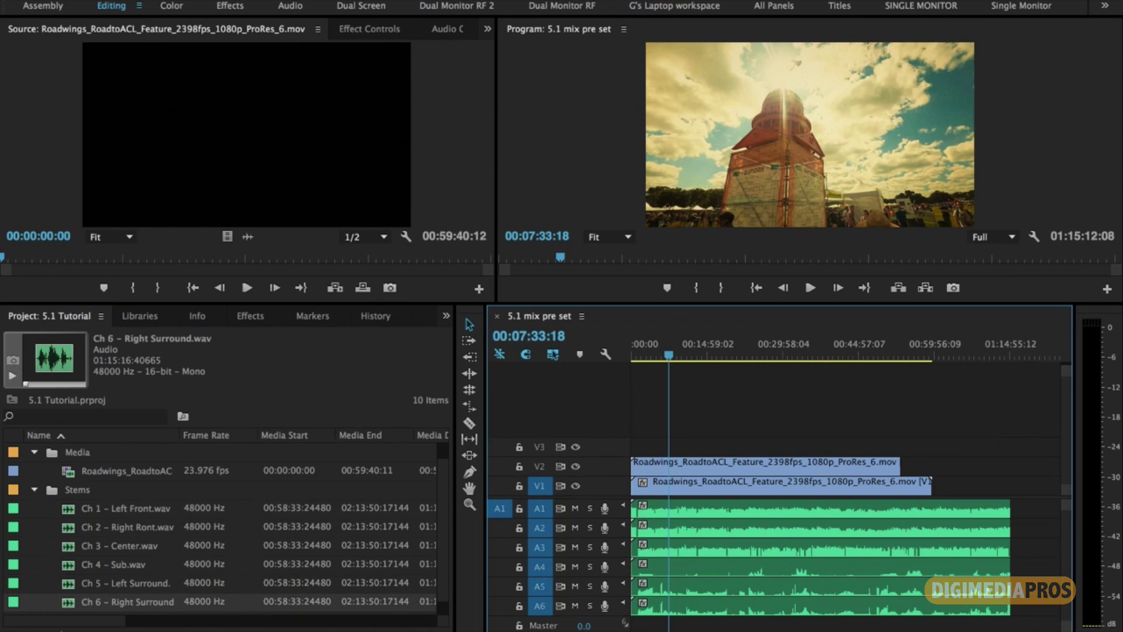
In the Audio Track Mixer, pan tracks 1, 2 and 3 to -100, 100 and -100
left_click(413, 1)
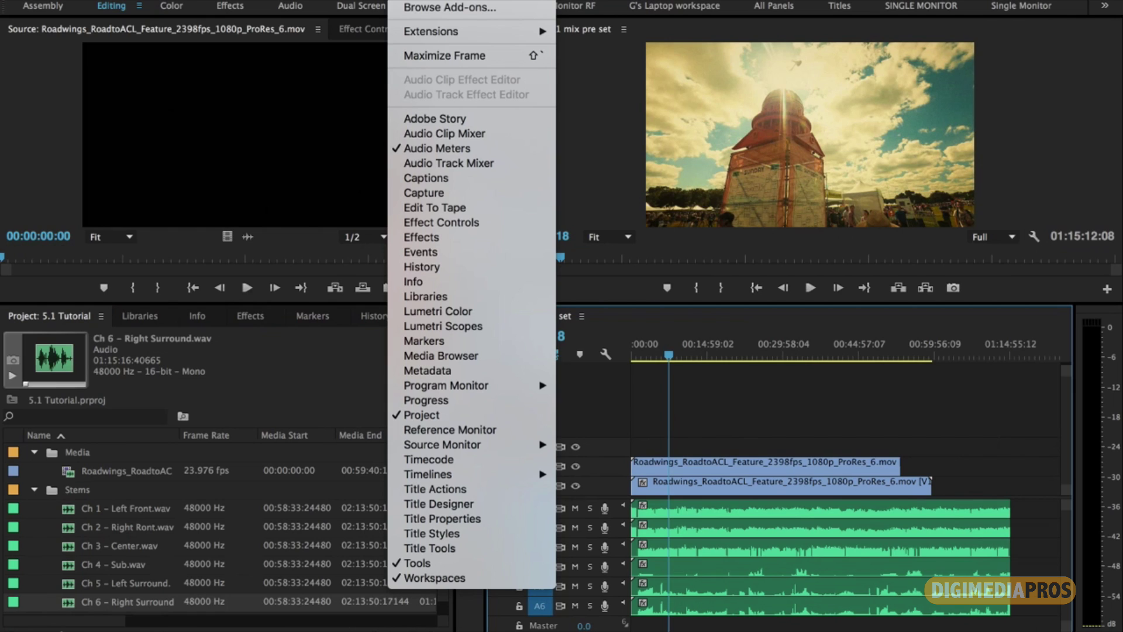
left_click(450, 163)
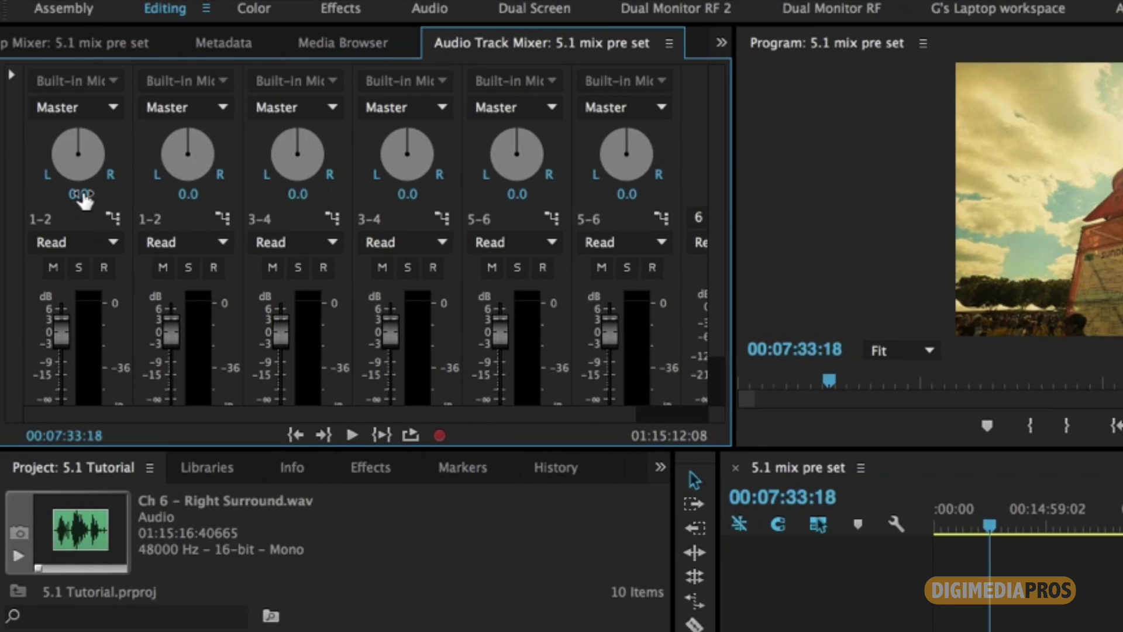
left_click(81, 194)
type("-100")
key("Return")
left_click(187, 194)
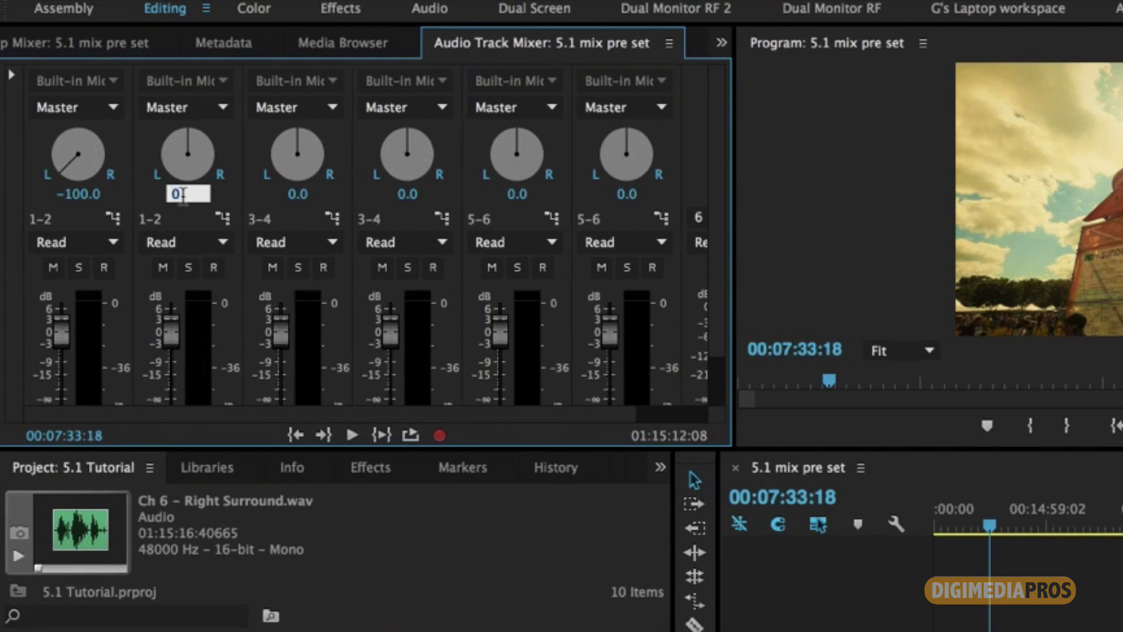
type("100")
key("Return")
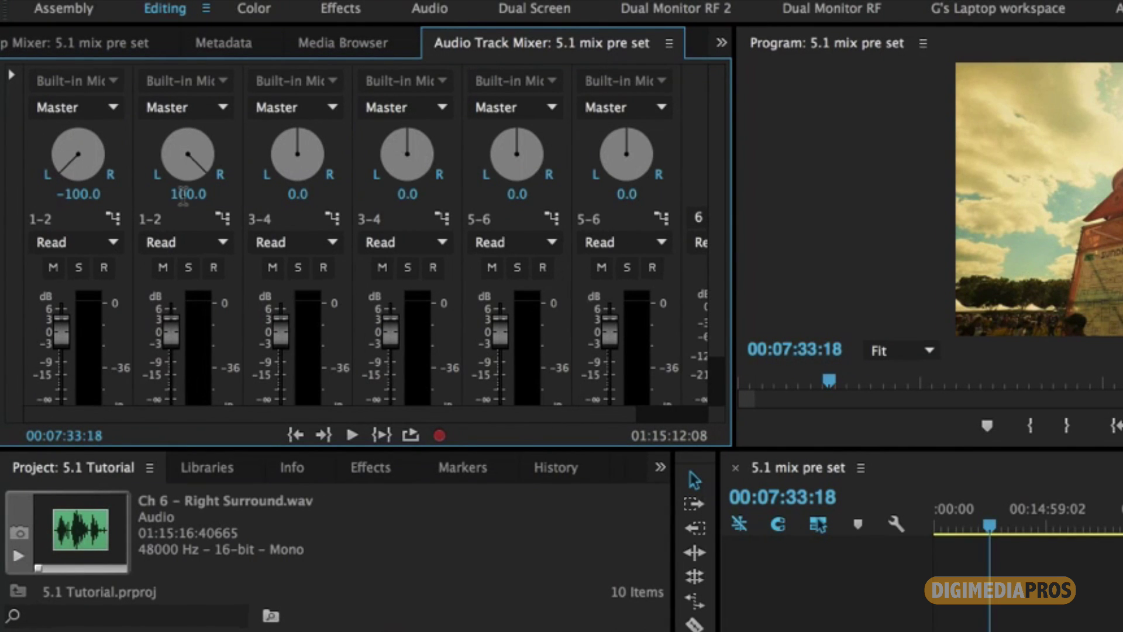
left_click(303, 193)
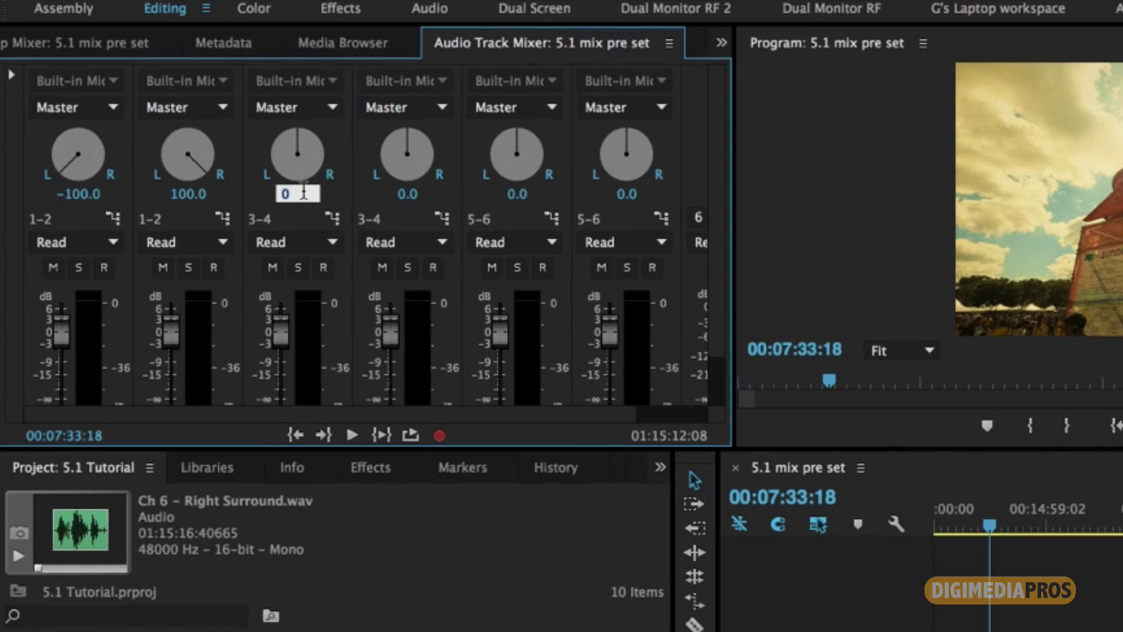
type("-100")
key("Return")
Pan tracks 4, 5 and 6 to 100, -100 and 100
left_click(407, 194)
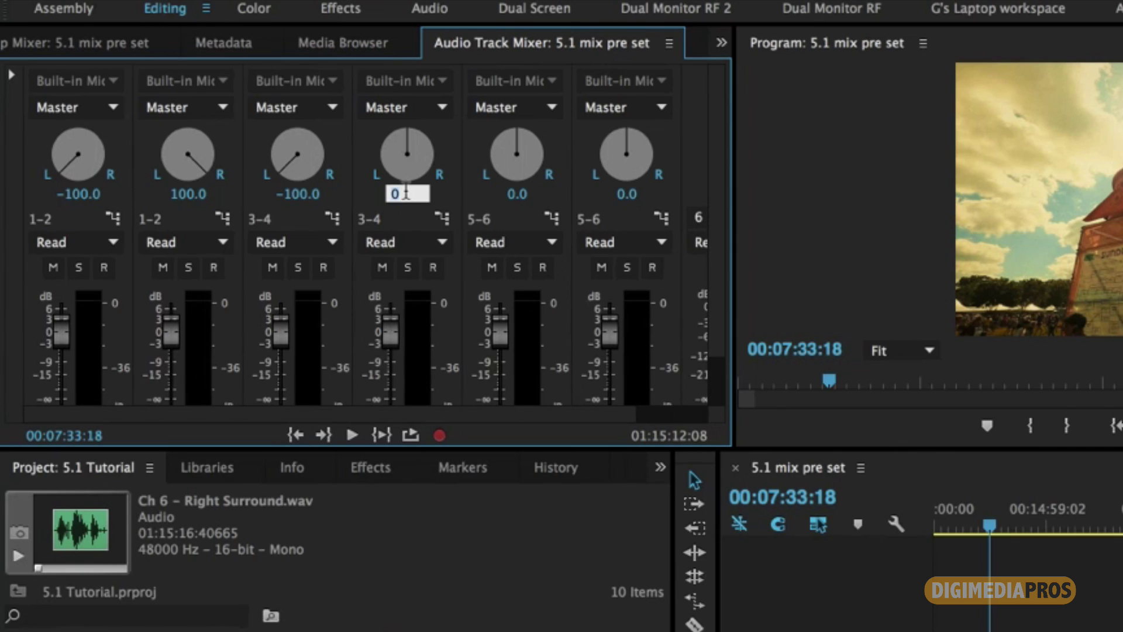
type("100")
key("Return")
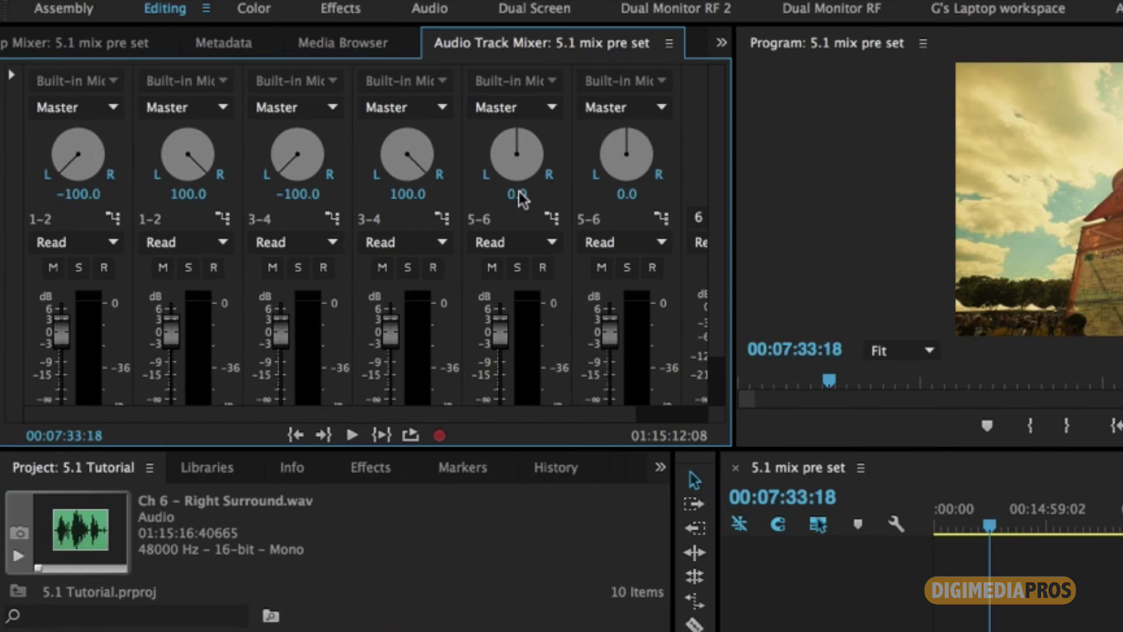
left_click(517, 194)
type("-100")
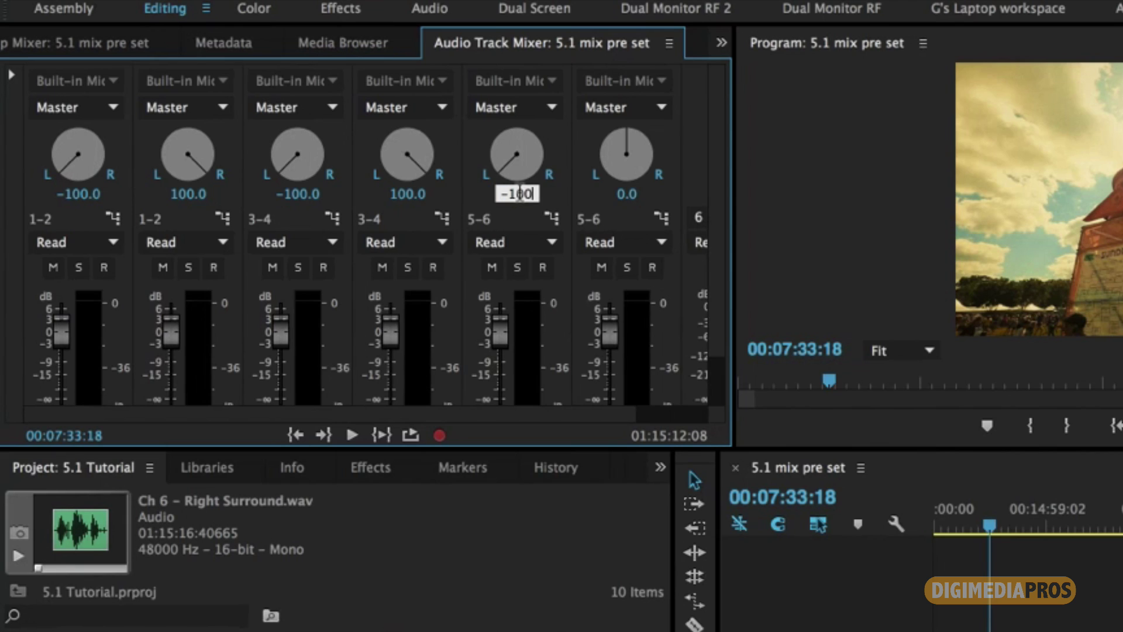
key("Return")
left_click(631, 191)
type("10")
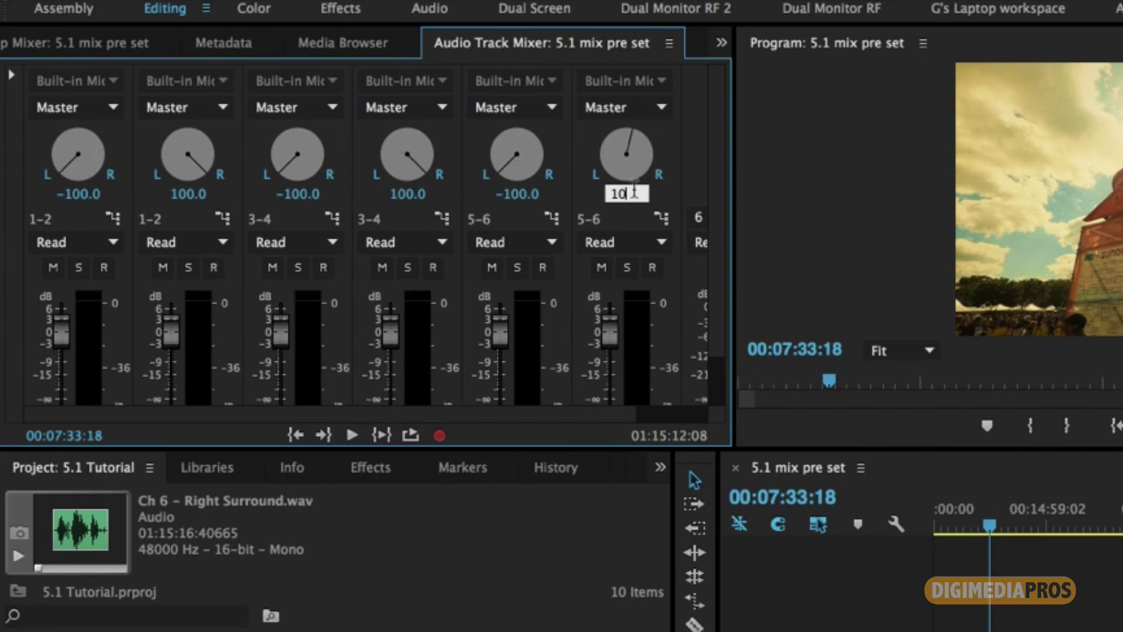
type("0")
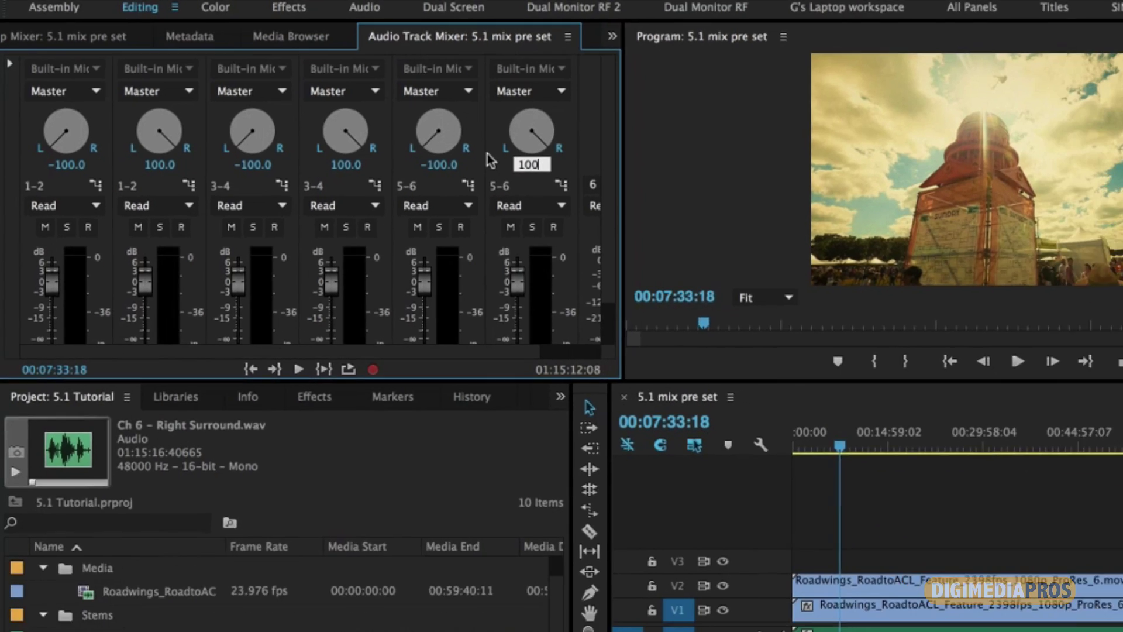
key("Return")
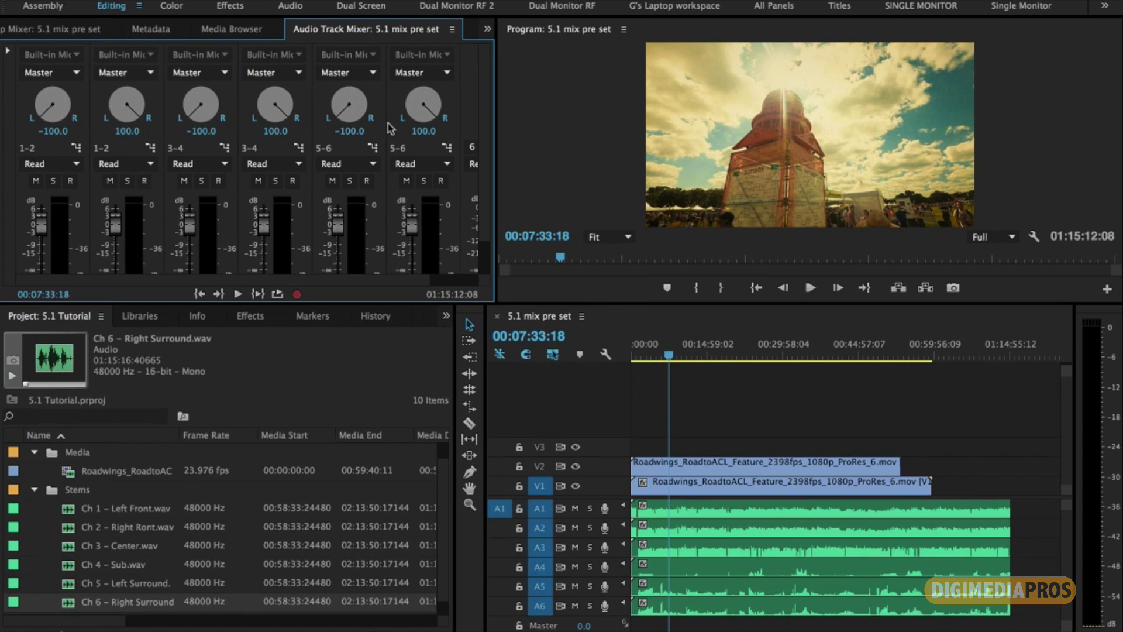
Trim all audio tails to the video's end at 00:59:40:12, then open Export Settings
left_click(694, 422)
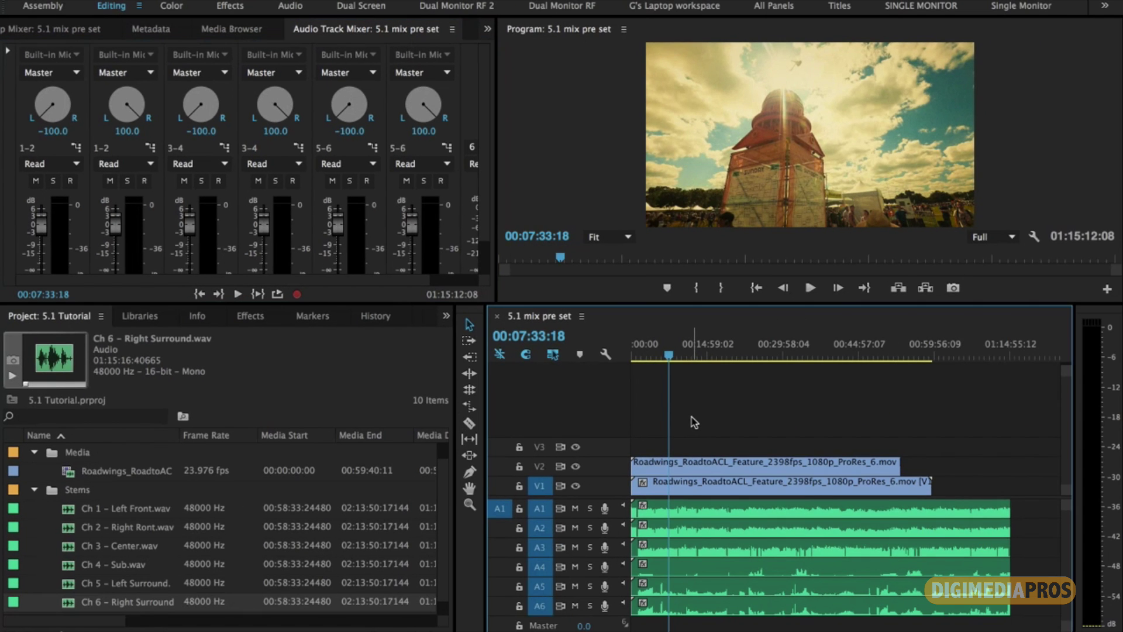
left_click(697, 354)
key("Home")
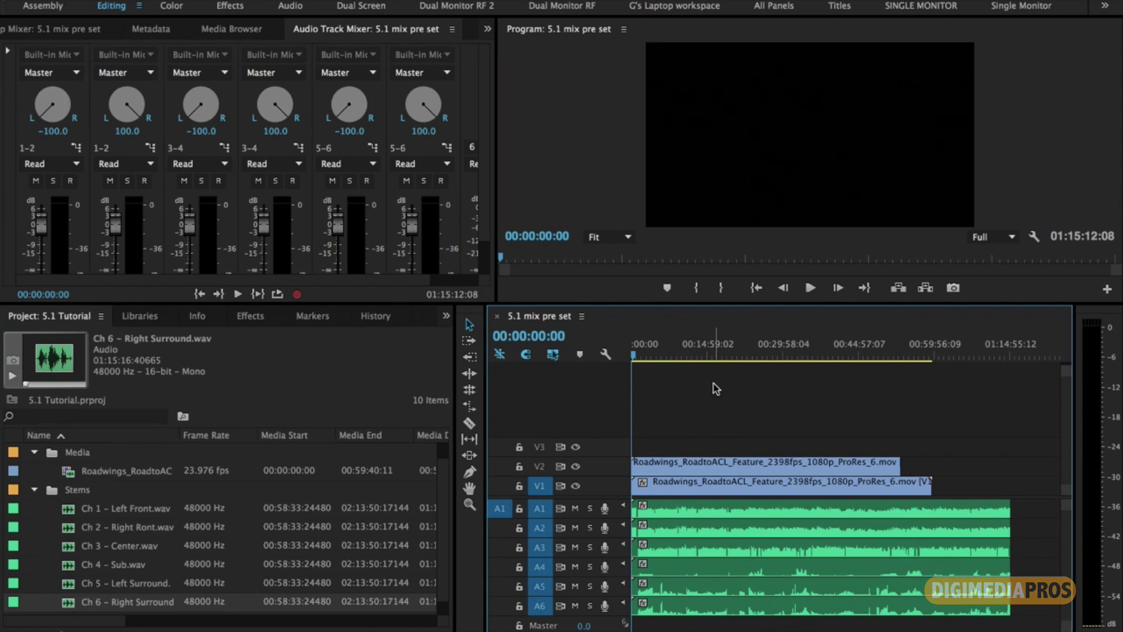
key("ctrl+a")
key("Down")
key("w")
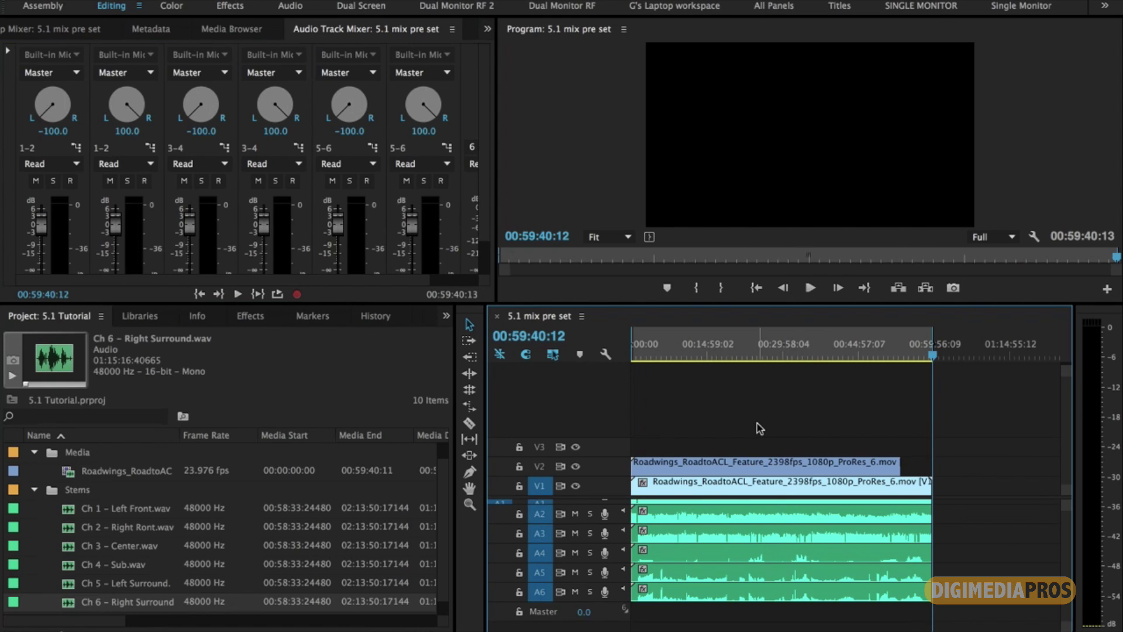
key("super+m")
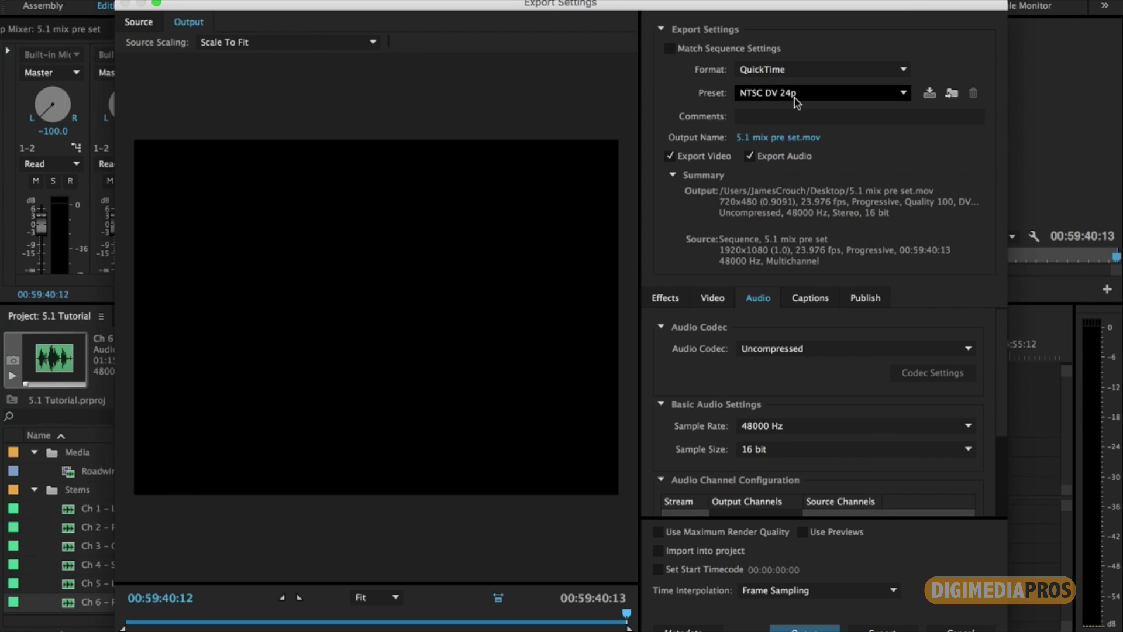
Export with the Pro Res preset and 5.1 (L, R, C, LFE, Ls, Rs) output channels
left_click(816, 95)
left_click(816, 151)
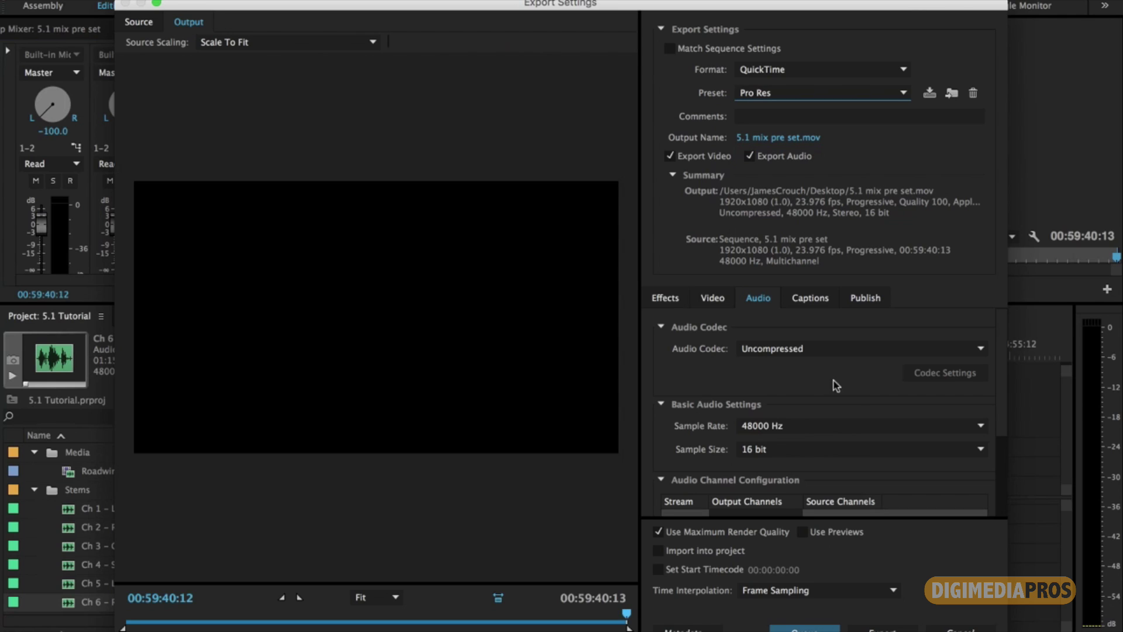
scroll(857, 401, "down", 3)
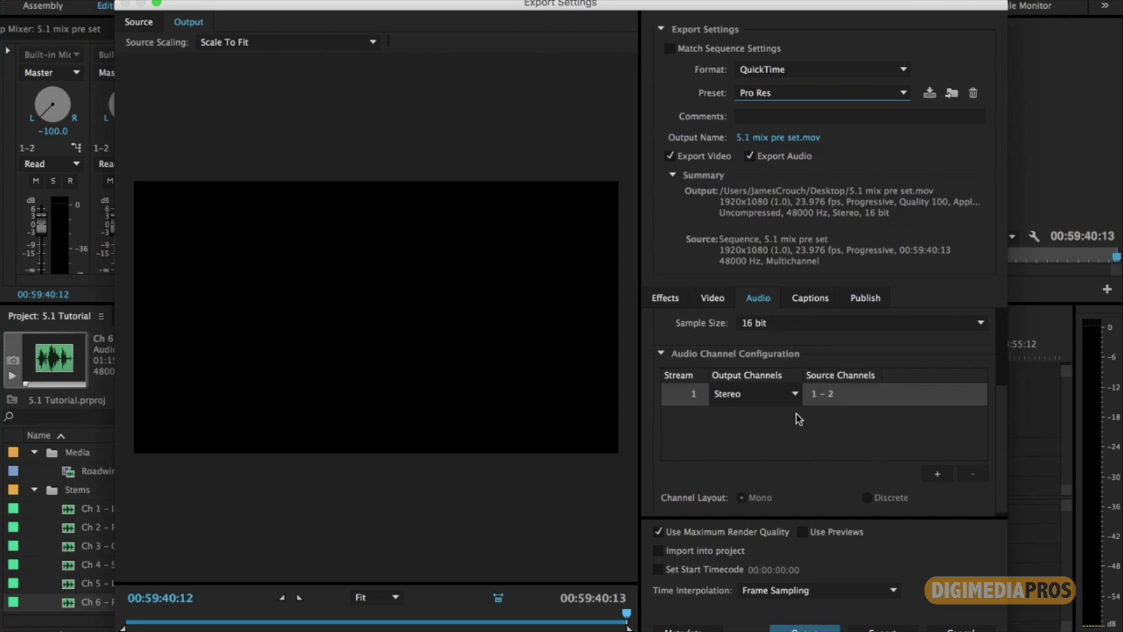
left_click(791, 395)
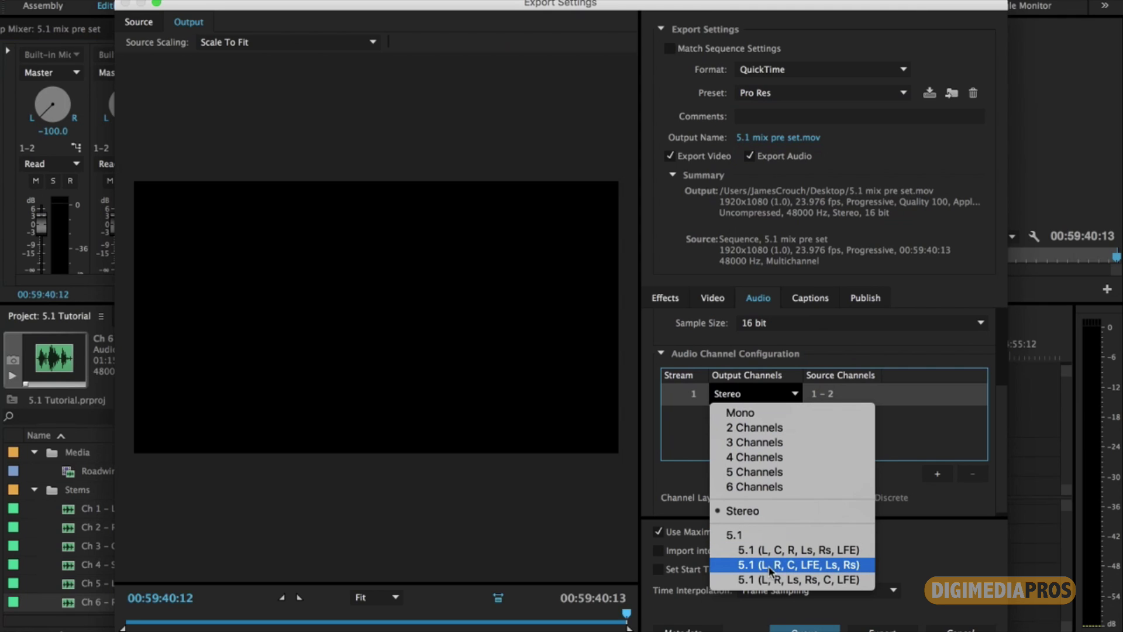
left_click(843, 563)
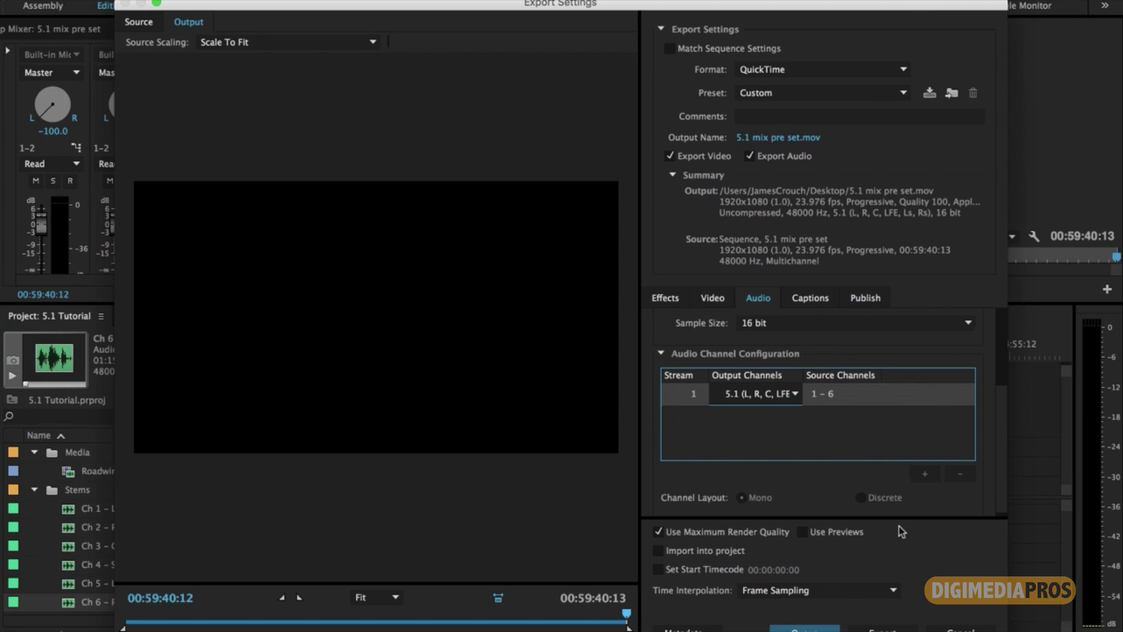
left_click(882, 629)
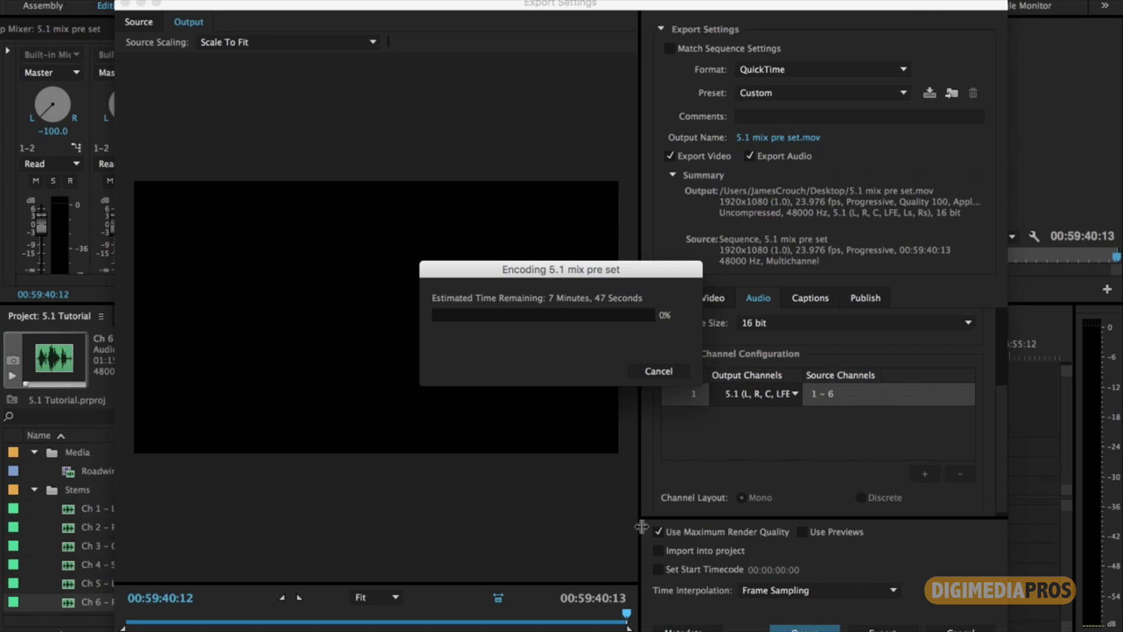
left_click(670, 372)
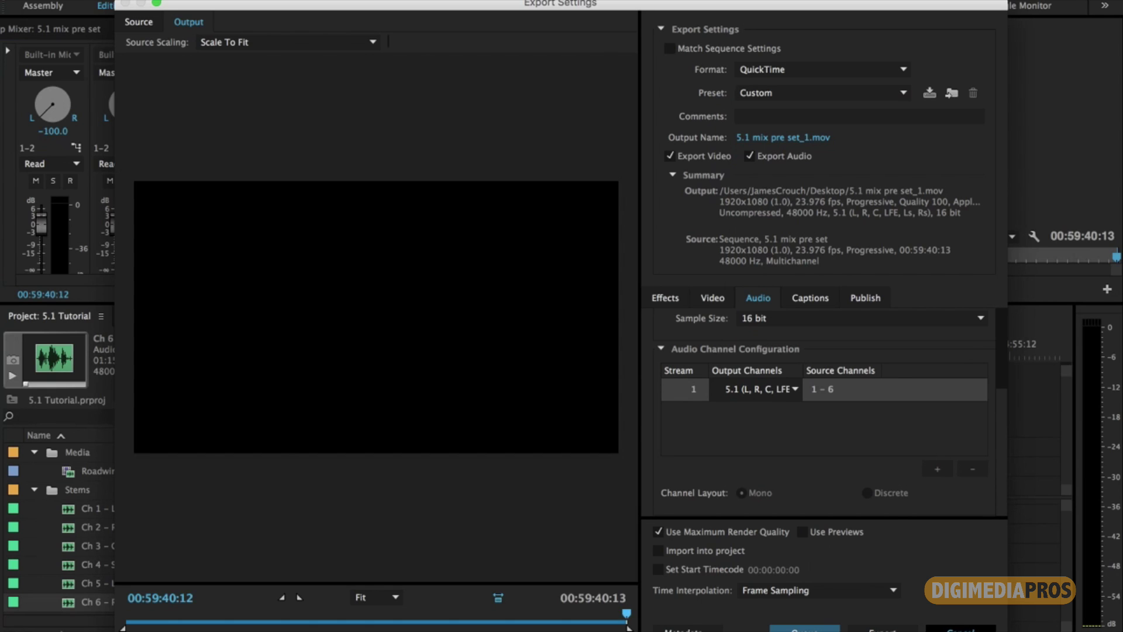
left_click(960, 629)
Show and center the Movie Inspector to confirm ProRes 422 (HQ) video and 5.1 audio
left_click(67, 620)
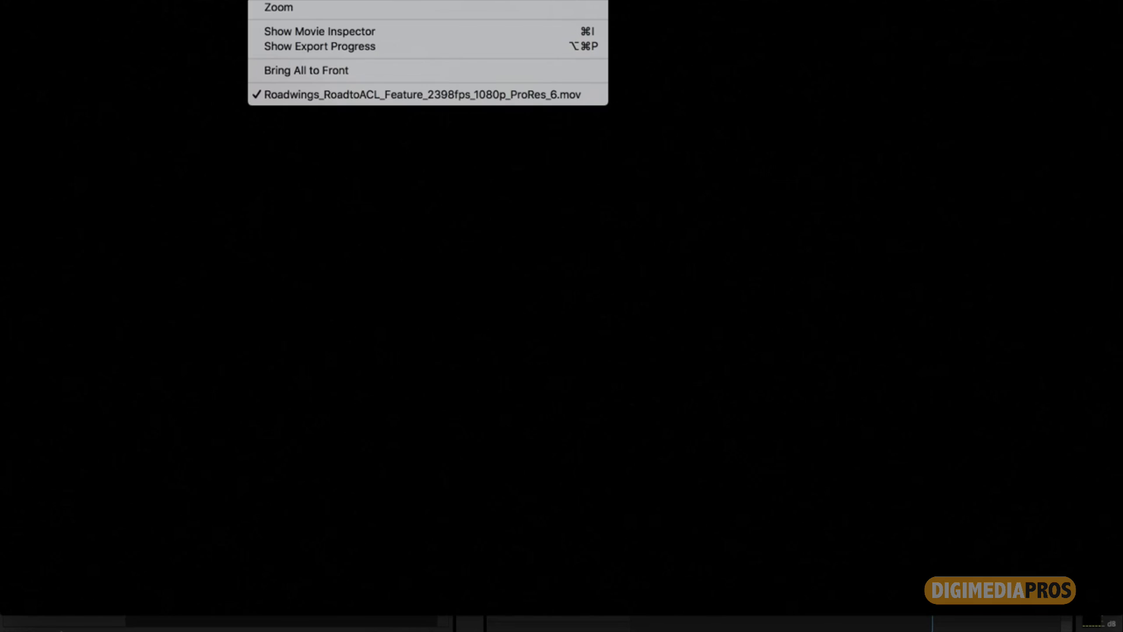
left_click(319, 32)
left_click_drag(936, 7, 566, 63)
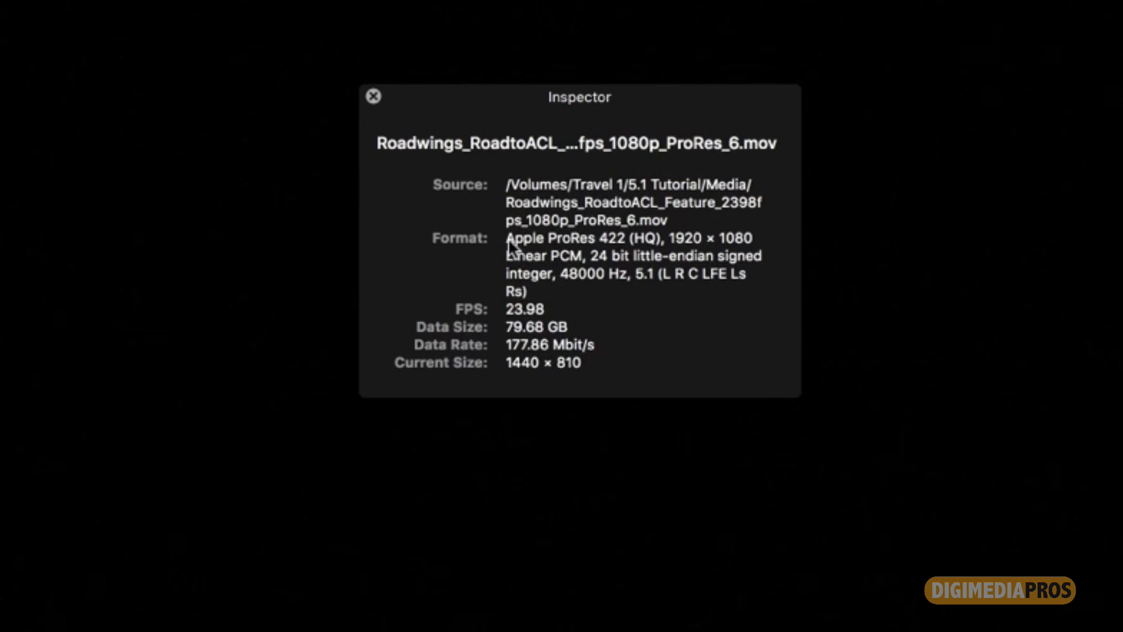